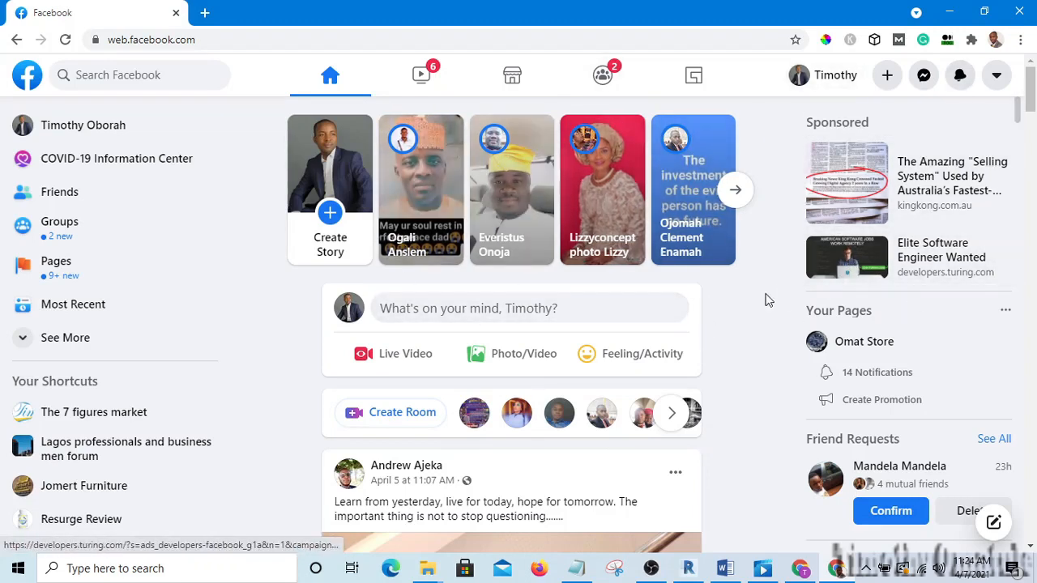
Start a new business Page and enter a first page name, fixing its last letter.
click(889, 75)
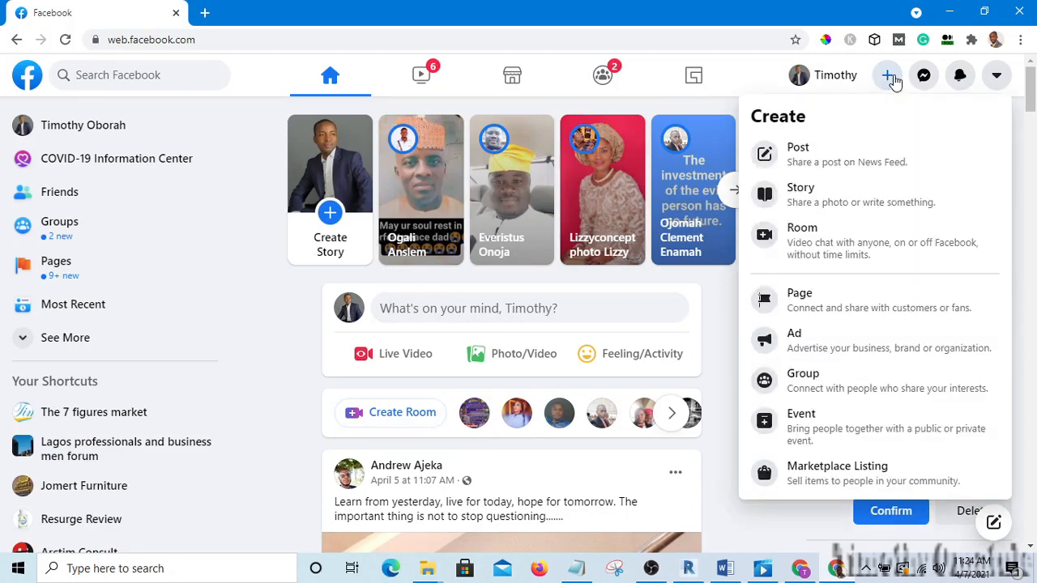
click(816, 308)
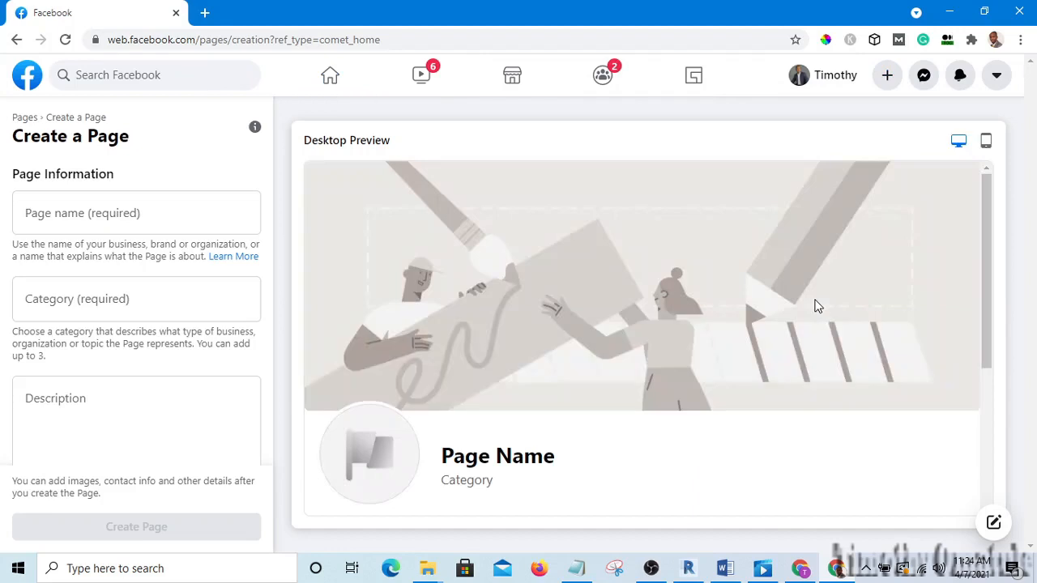
click(154, 219)
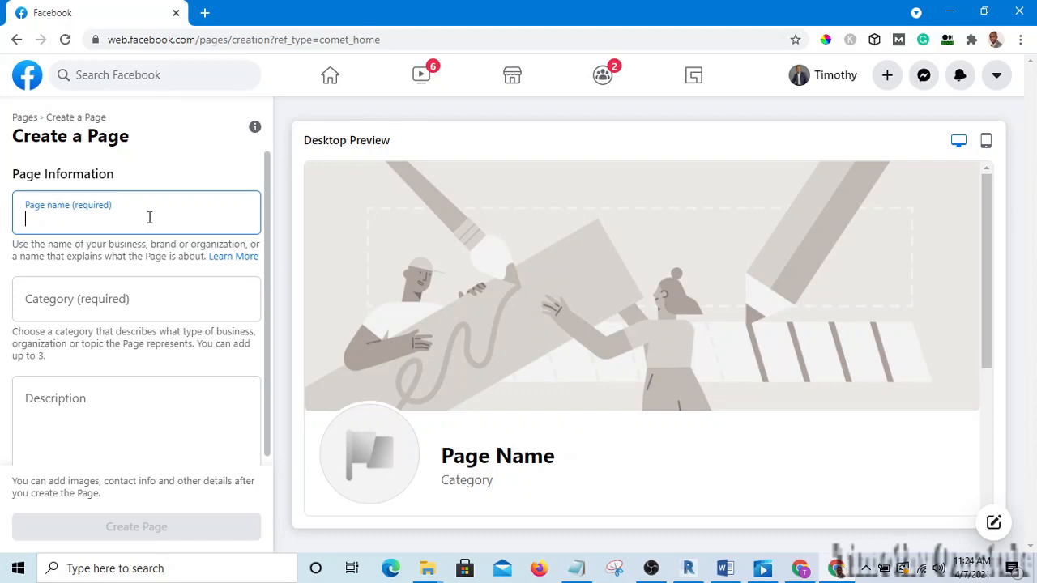
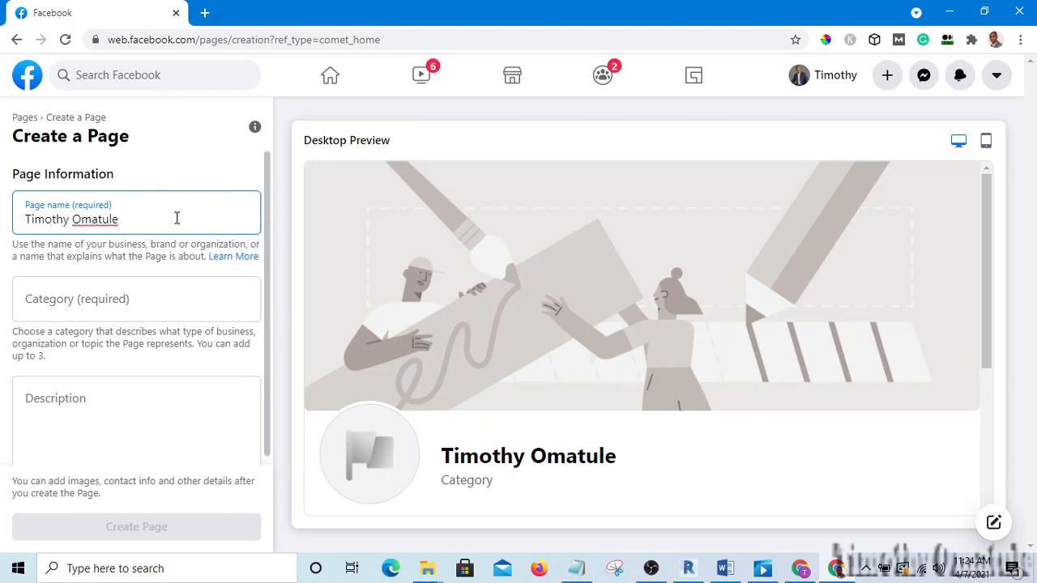
Replace the page name with 'Arctim Project Ltd'.
drag(132, 219, 29, 218)
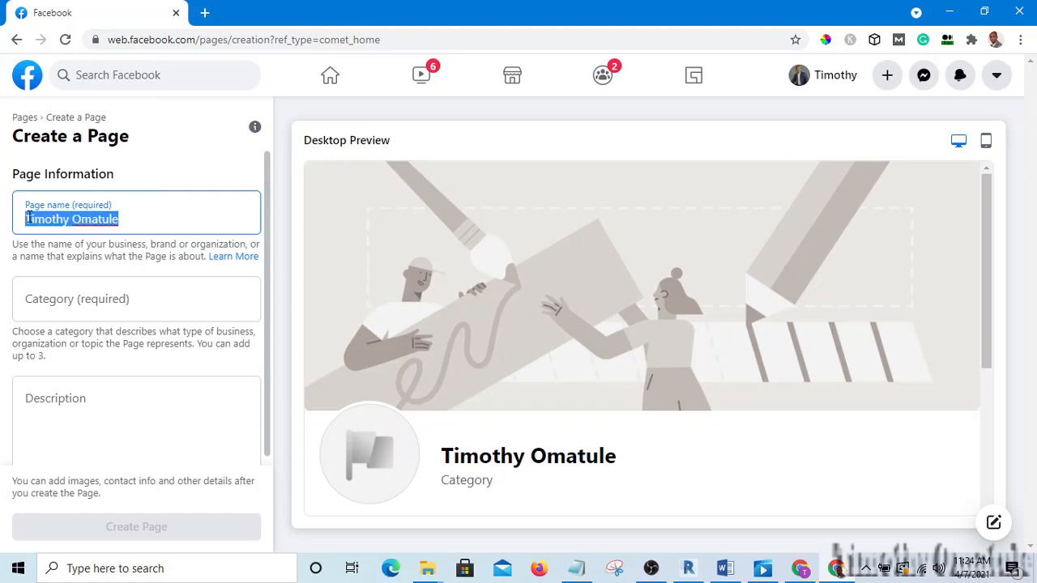
key(BackSpace)
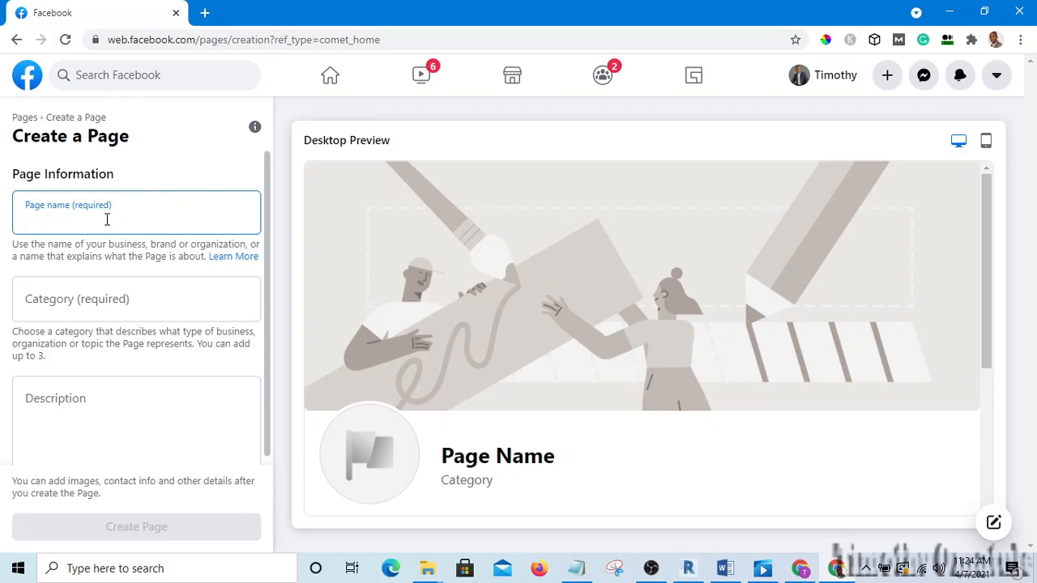
text(Arct)
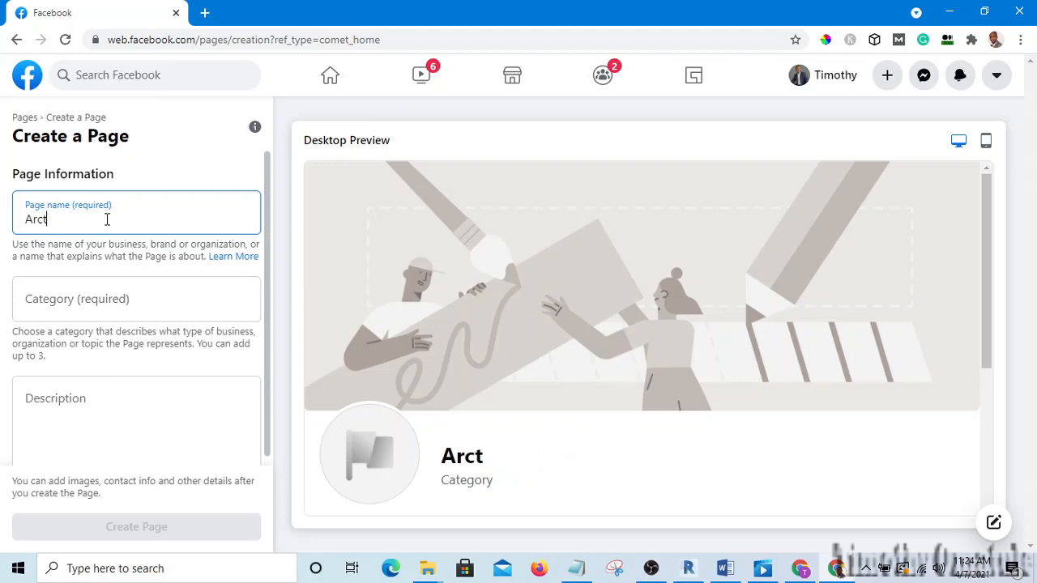
text(im Co)
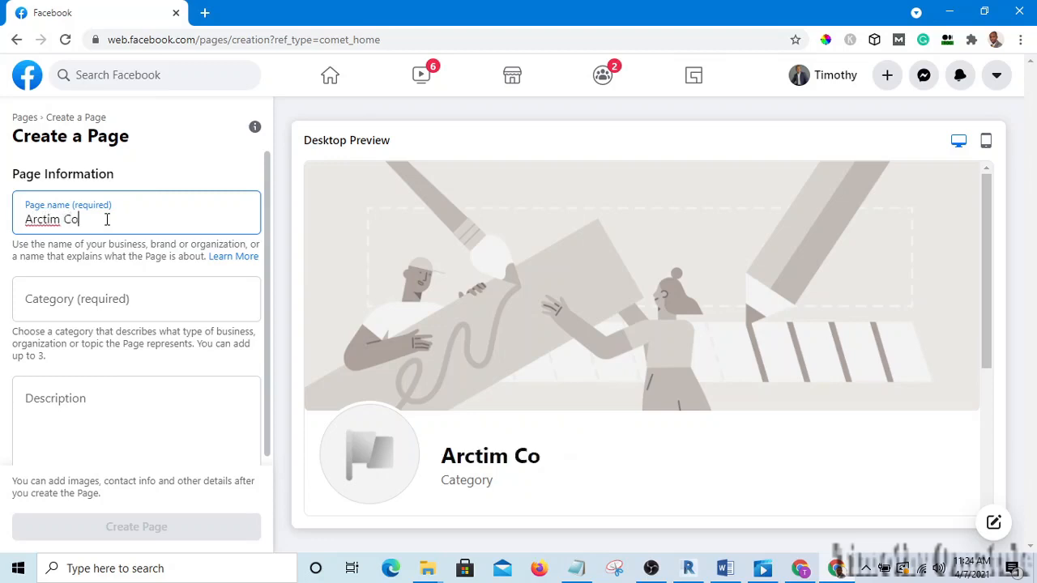
text(nsult)
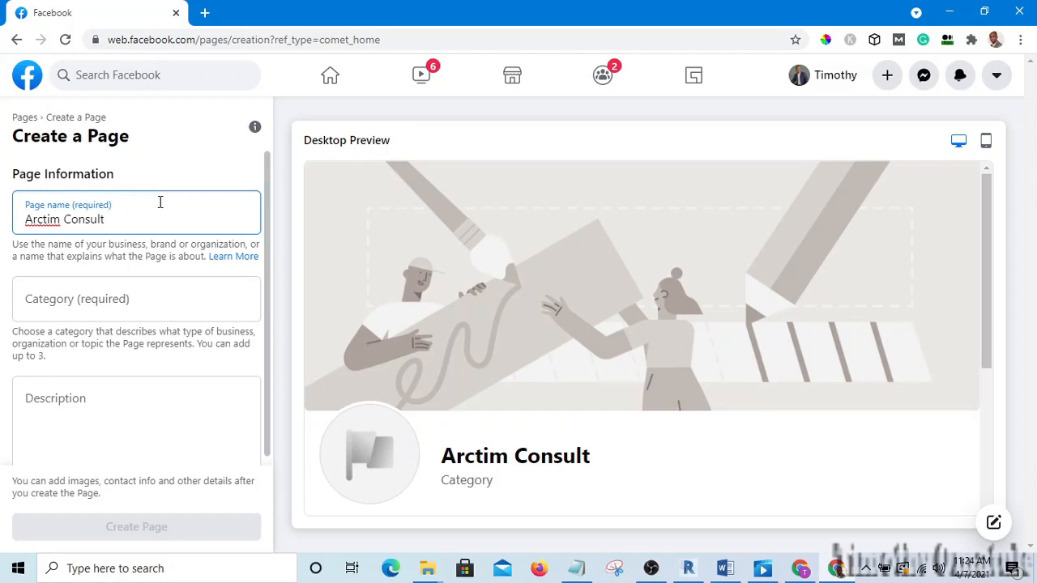
key(BackSpace)
key(BackSpace)
key(BackSpace)
key(BackSpace)
key(BackSpace)
key(BackSpace)
key(BackSpace)
key(BackSpace)
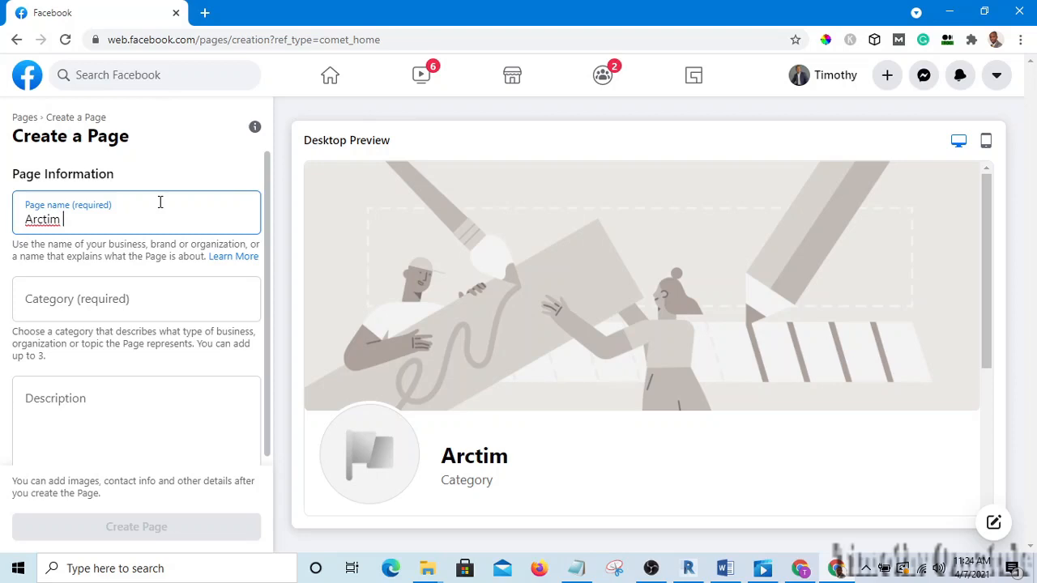
text(Proje)
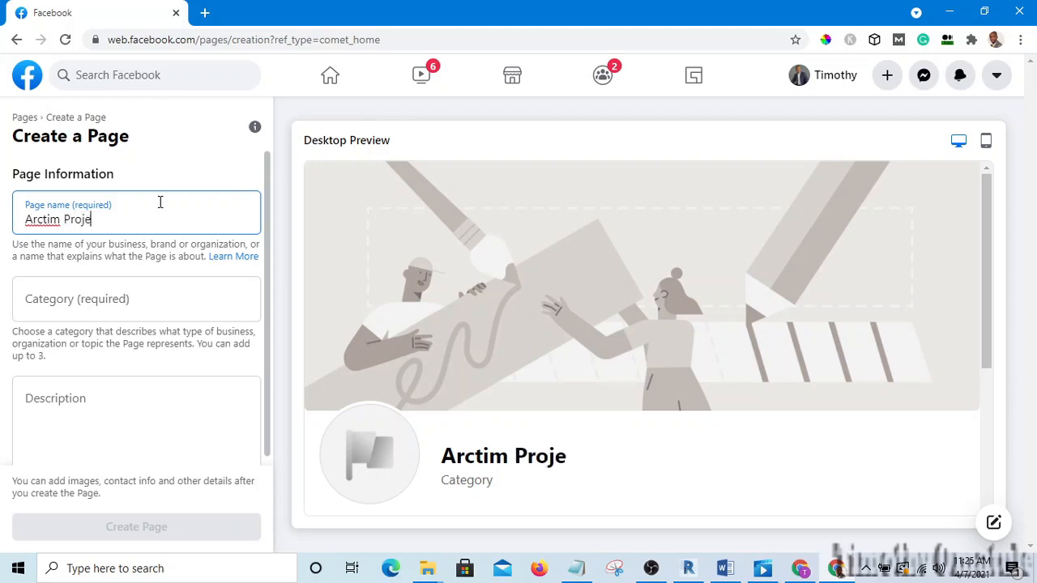
text(ct ltd)
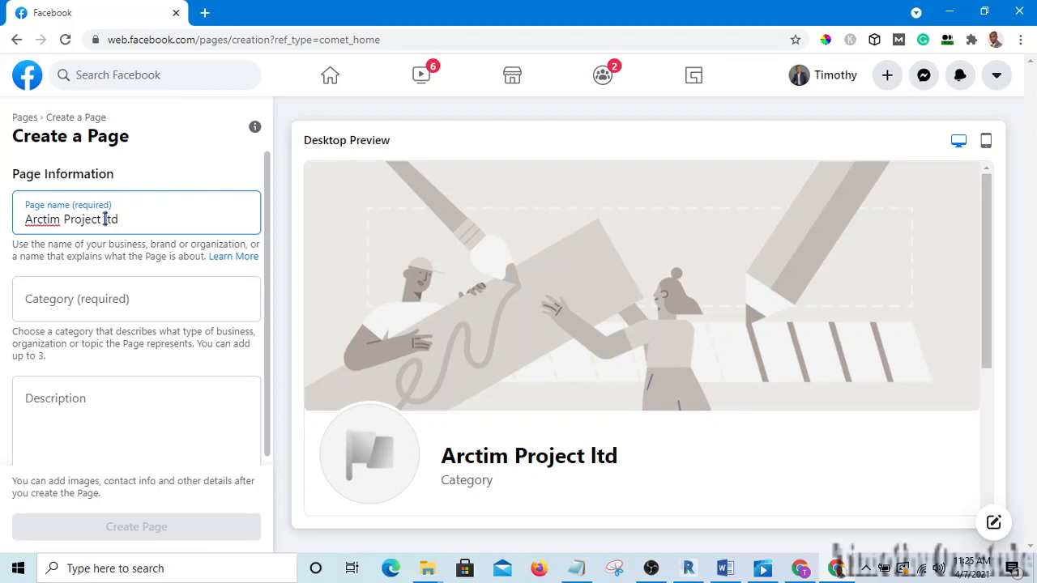
text(L)
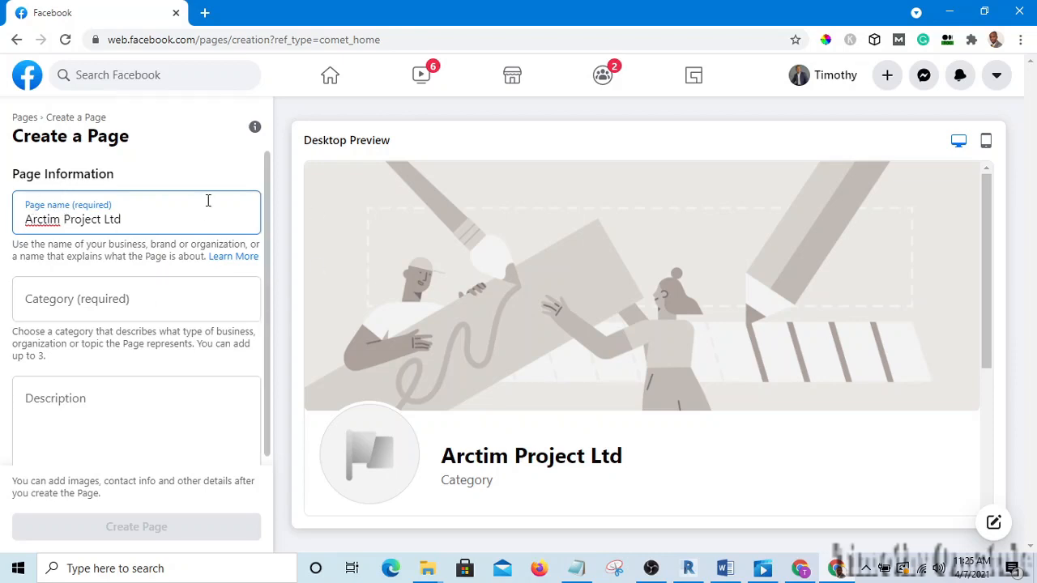
Add Construction Company and Real Estate as the Page's categories.
click(145, 302)
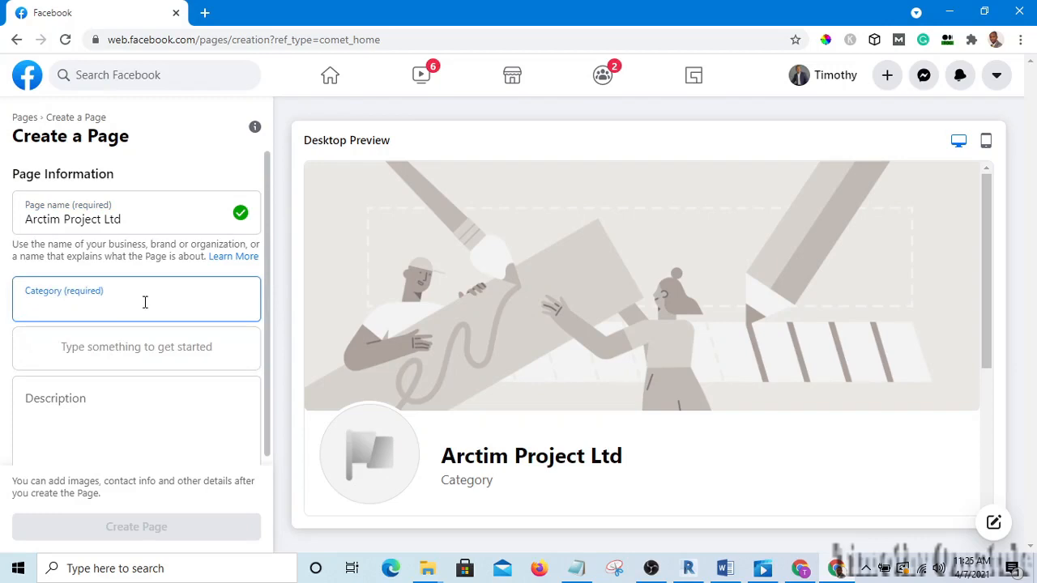
text(cons)
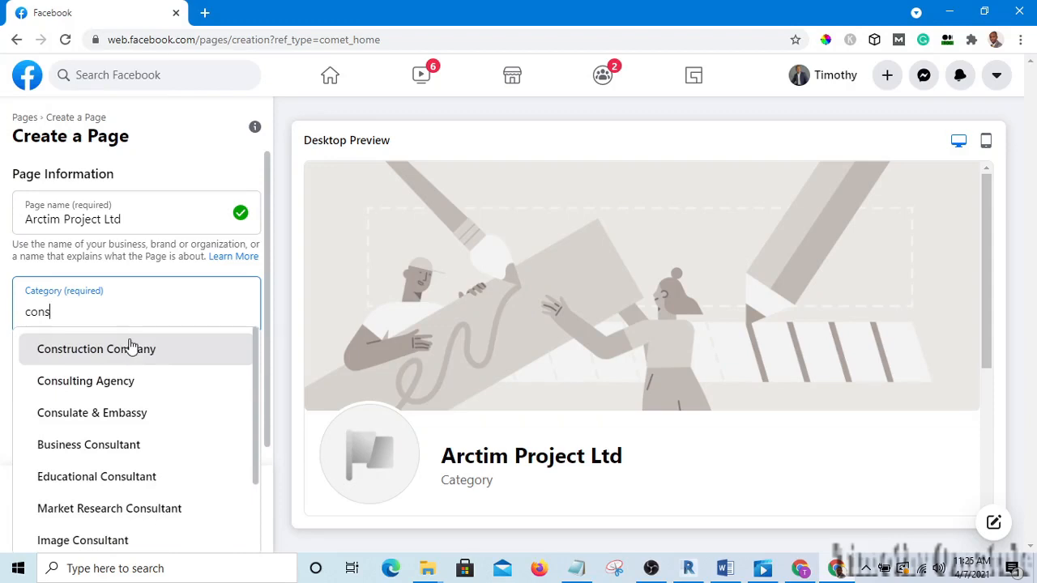
click(119, 354)
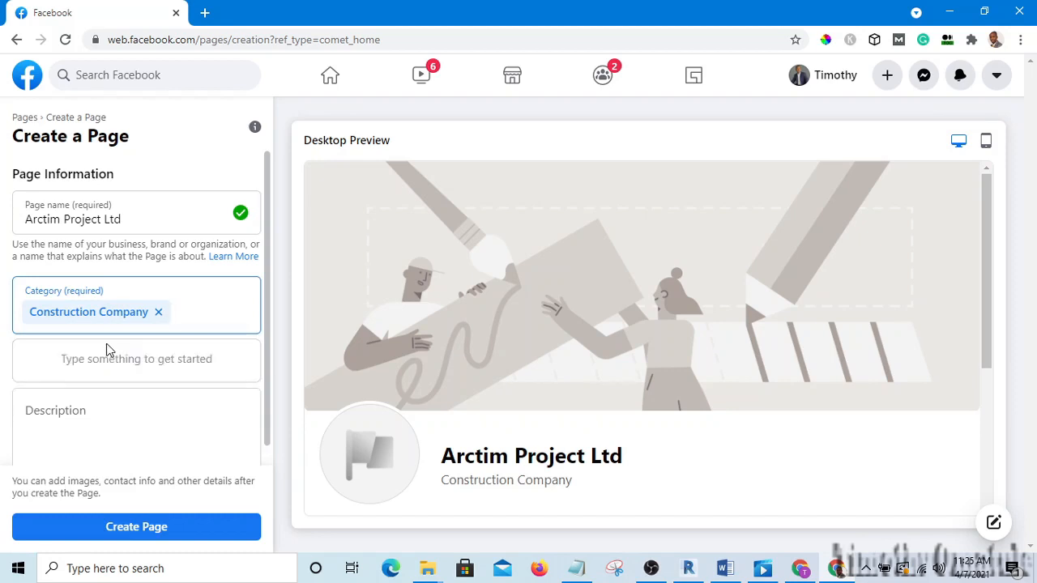
text(reale)
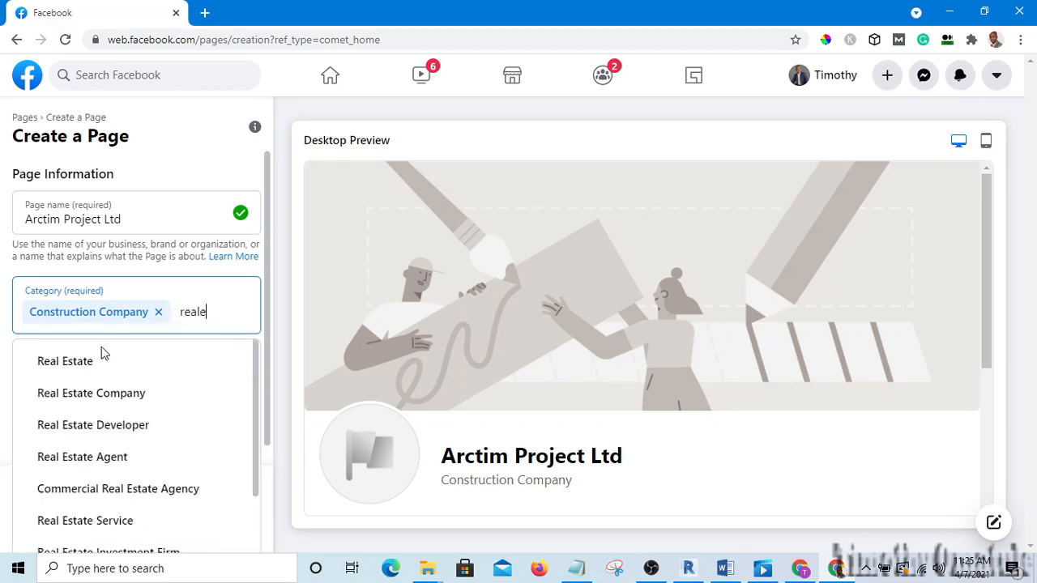
click(84, 365)
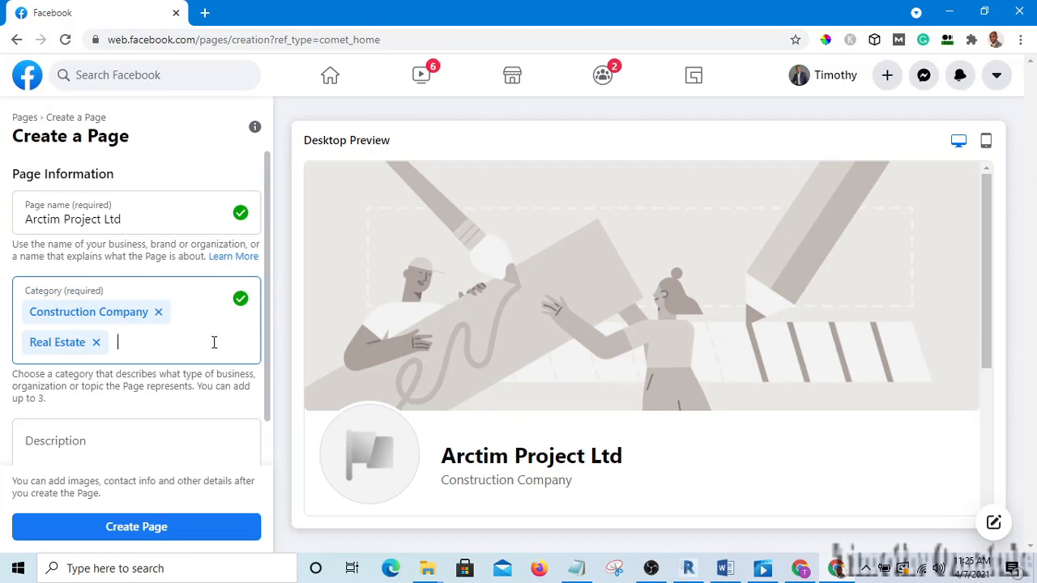
scroll(218, 347, down, 1)
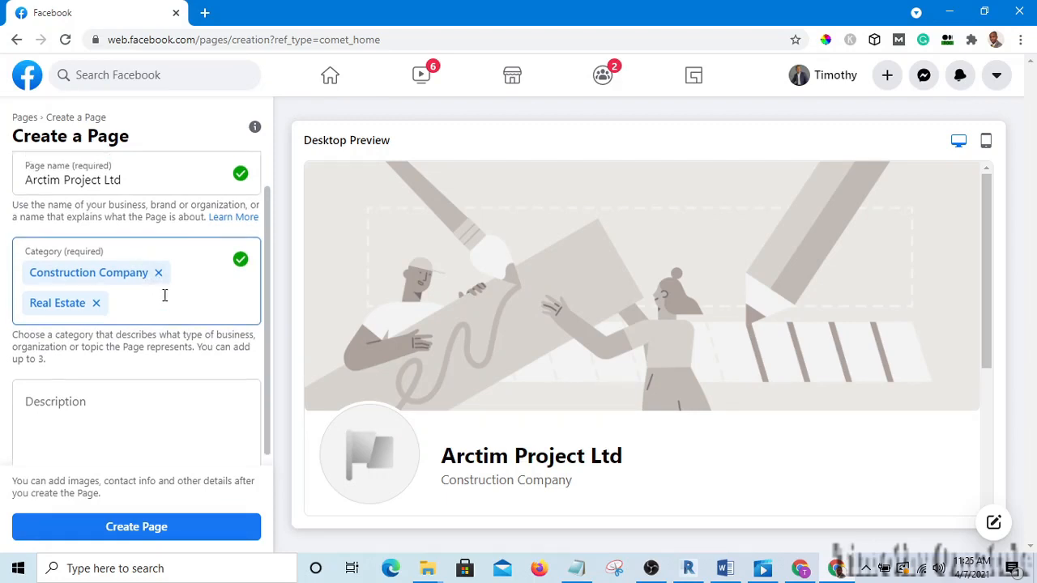
scroll(204, 294, up, 1)
scroll(167, 299, down, 1)
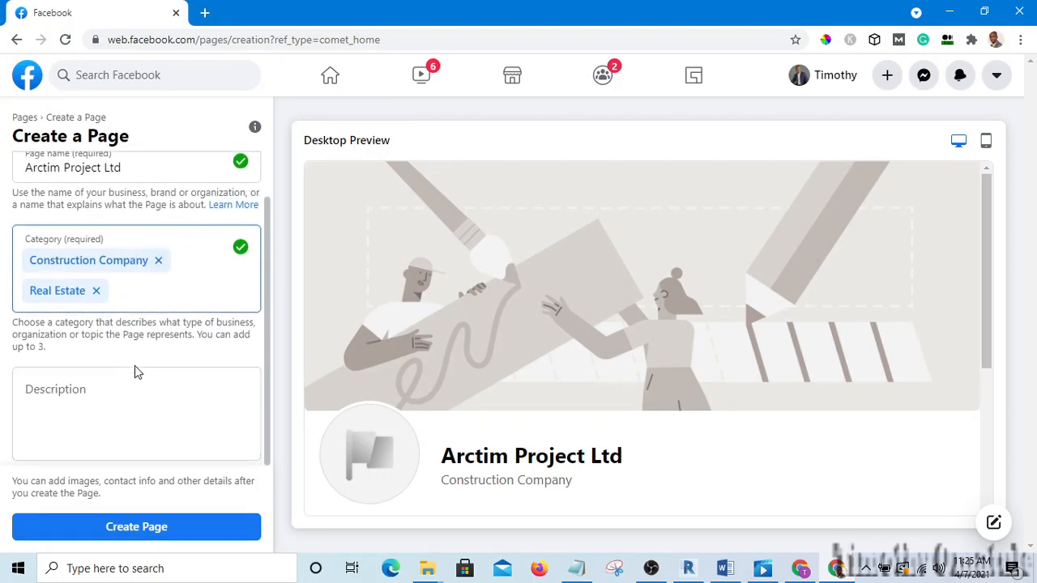
Enter the description 'Buidling construction and real estate management' and create the Page.
click(114, 397)
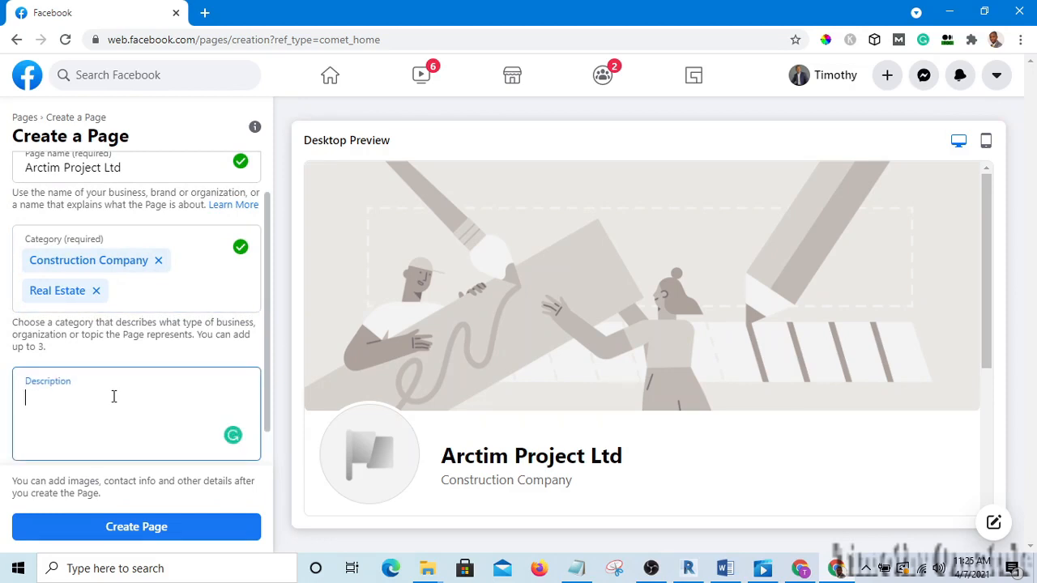
text(Buidling constructi)
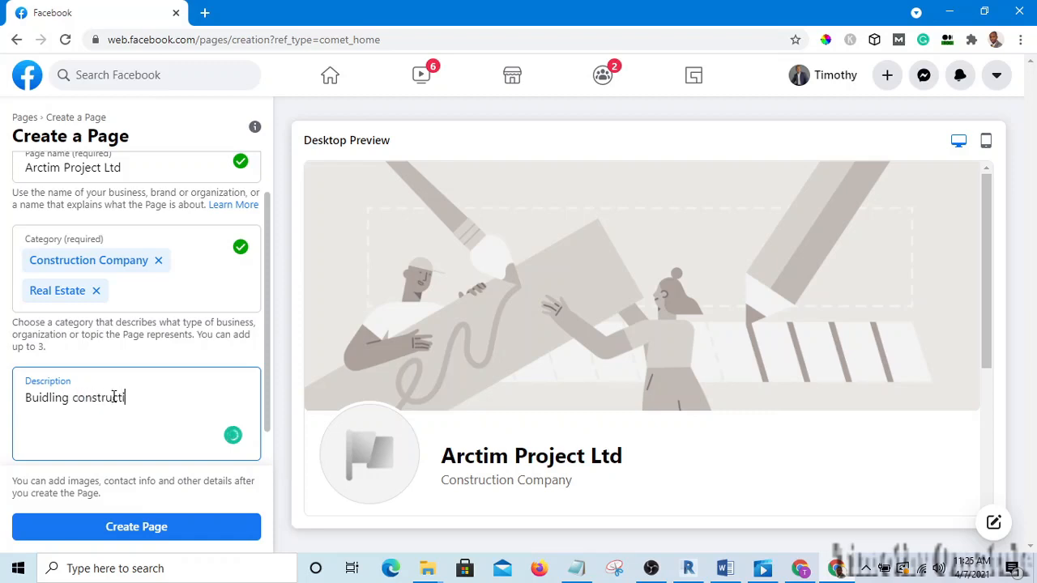
text(on and real)
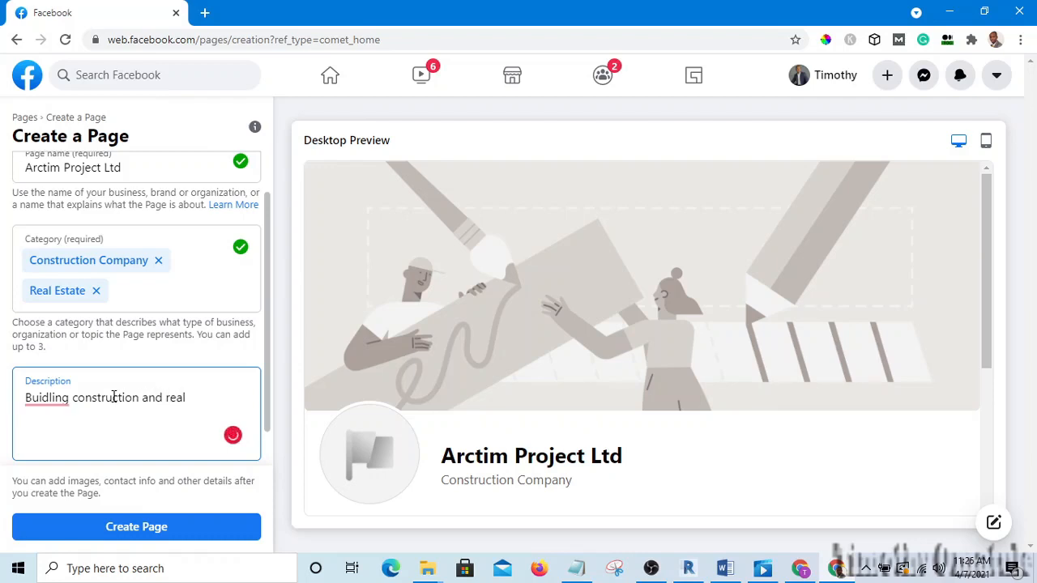
text( estate management)
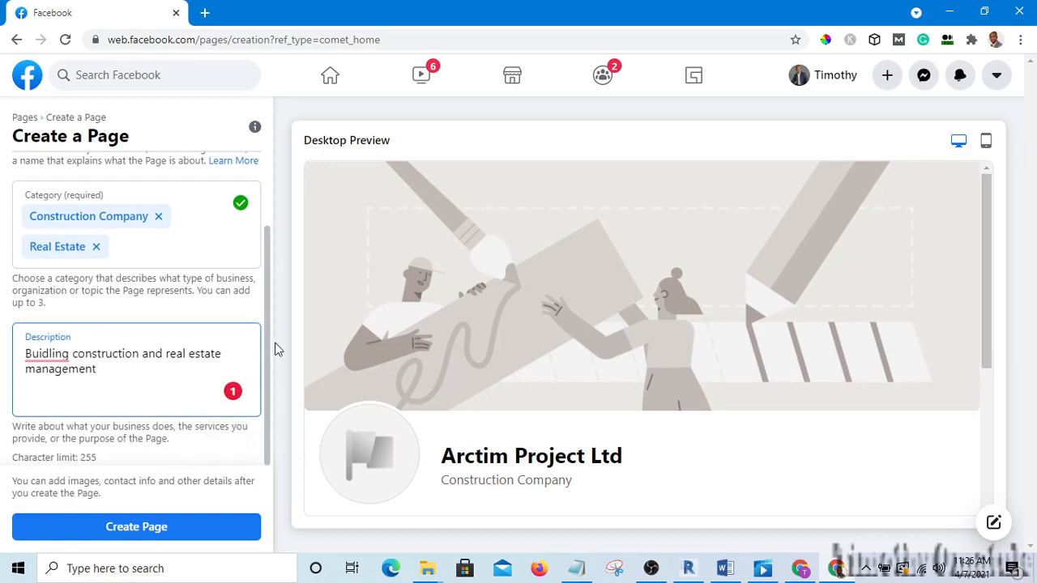
click(151, 531)
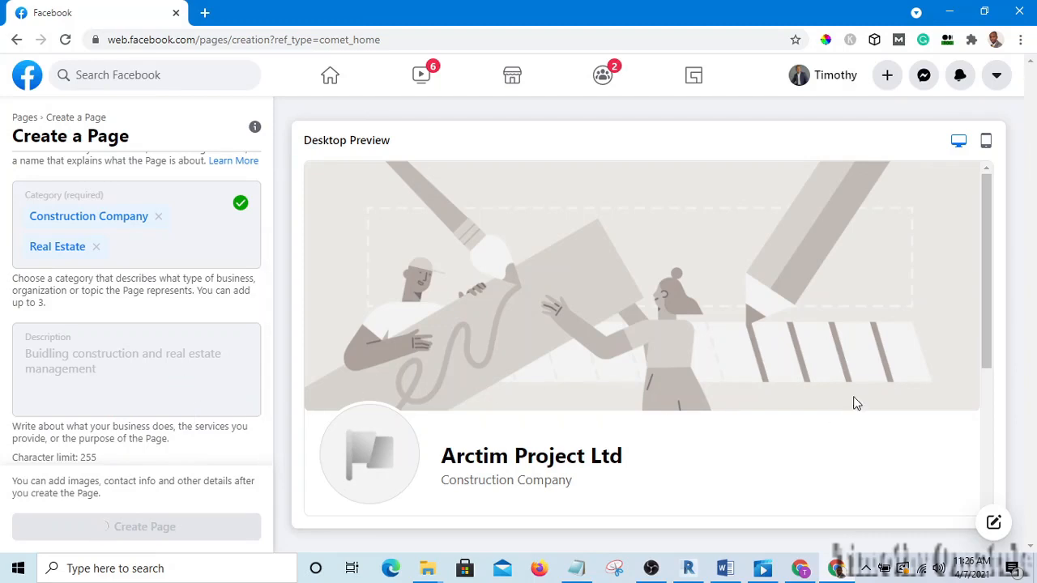
scroll(403, 419, down, 1)
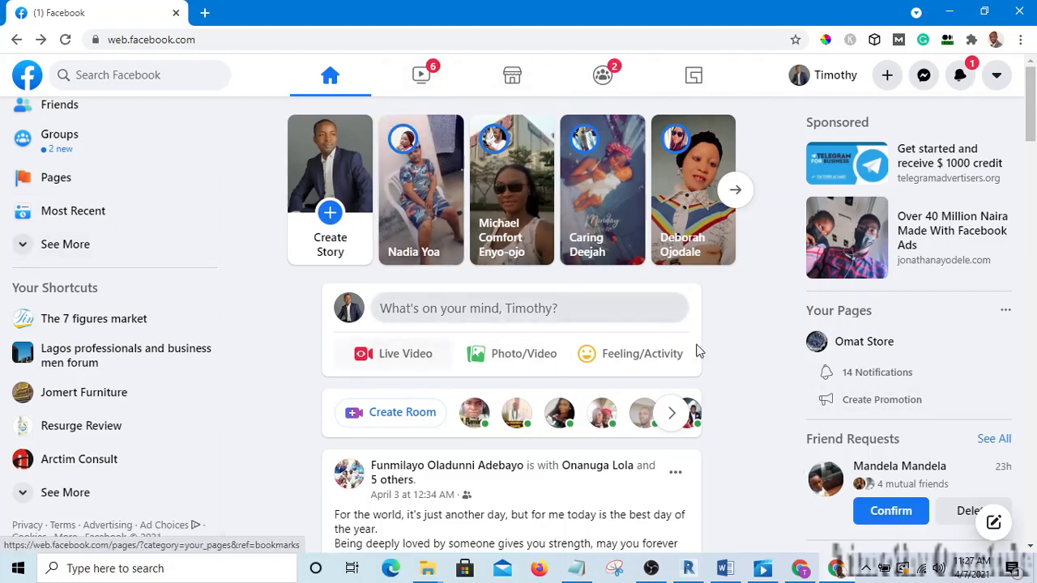
Return to the news feed and open Arctim Project Ltd from your managed Pages.
click(334, 81)
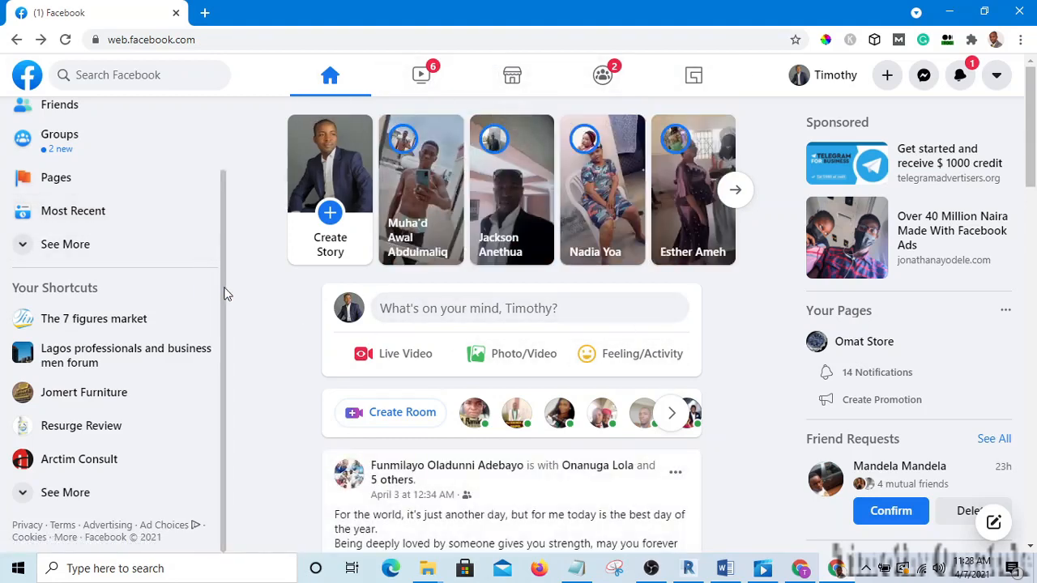
scroll(227, 259, up, 1)
scroll(226, 226, up, 1)
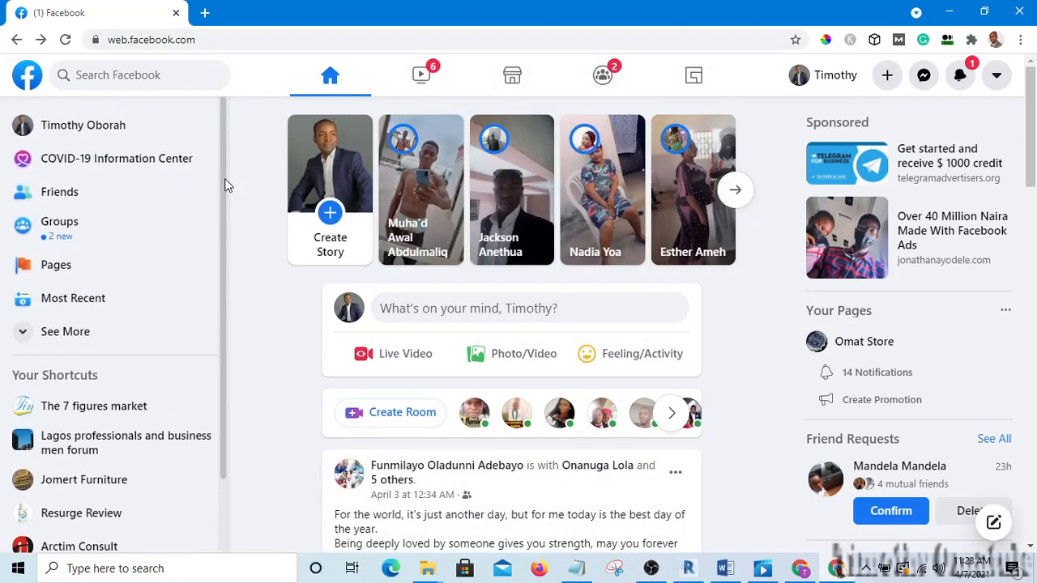
click(58, 267)
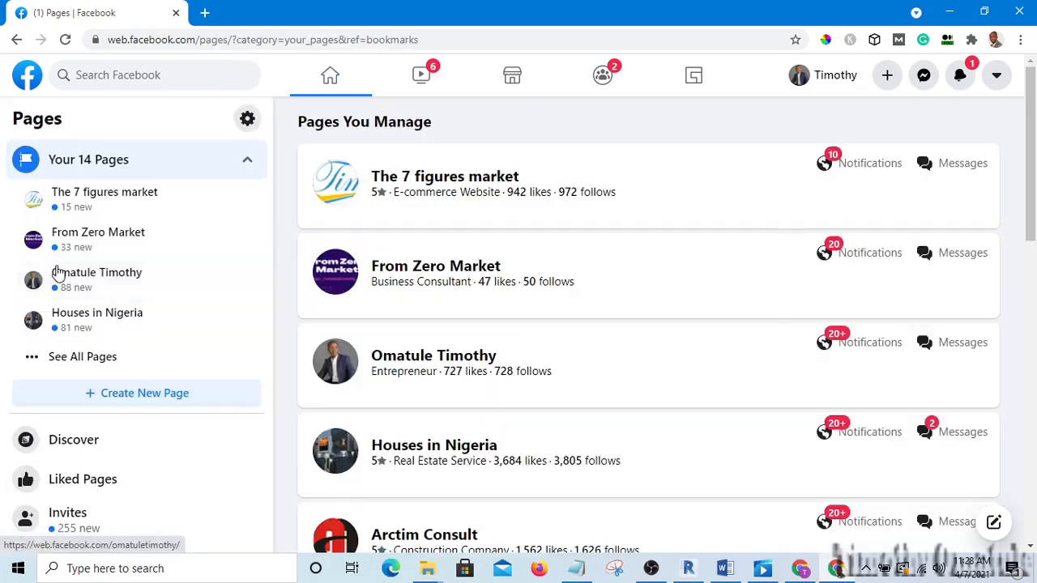
click(94, 359)
scroll(94, 360, down, 5)
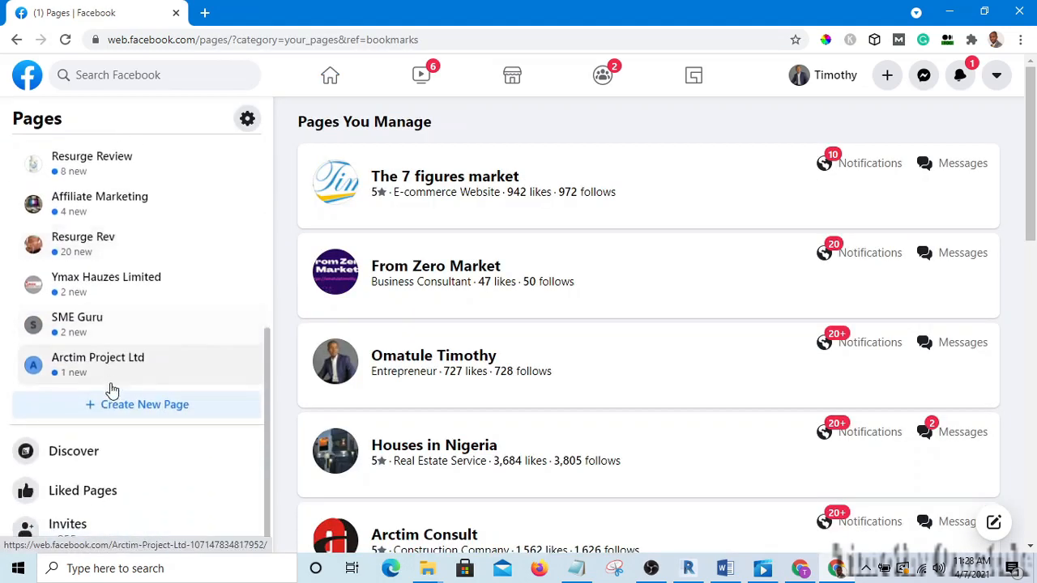
click(90, 362)
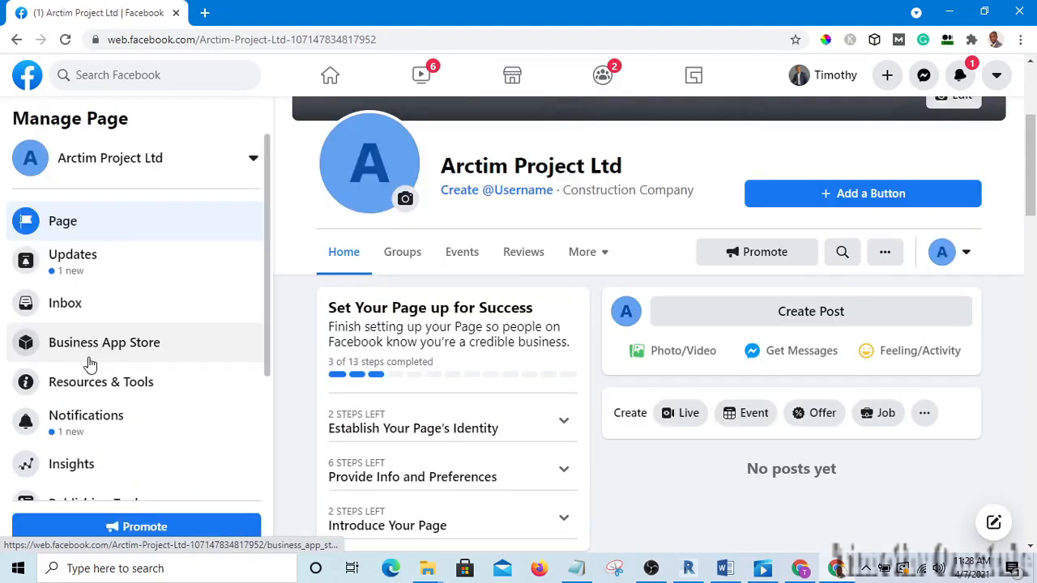
Open the cover photo Edit options, then dismiss them.
scroll(590, 293, down, 3)
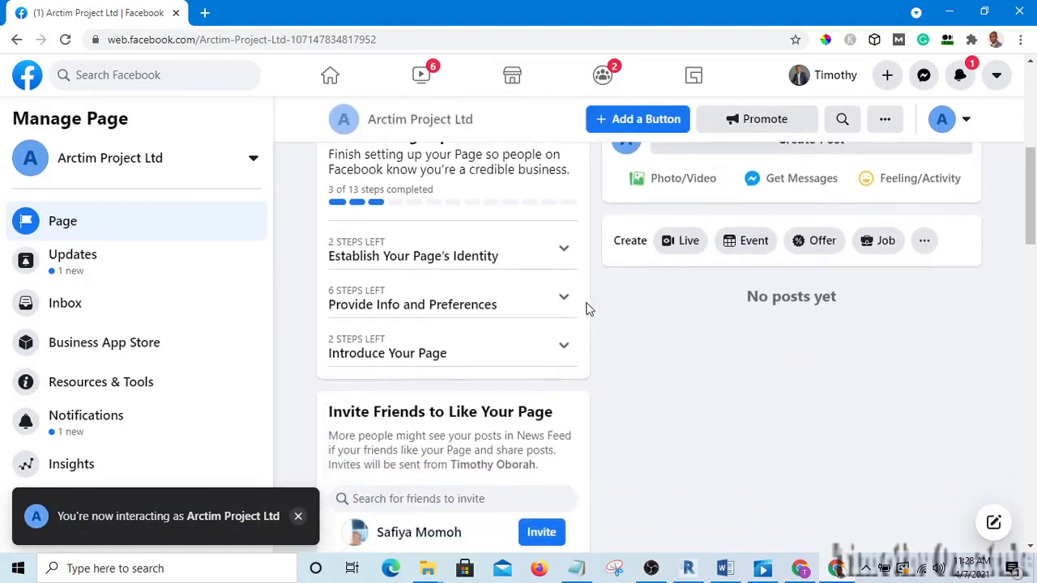
scroll(576, 306, up, 2)
scroll(576, 303, up, 3)
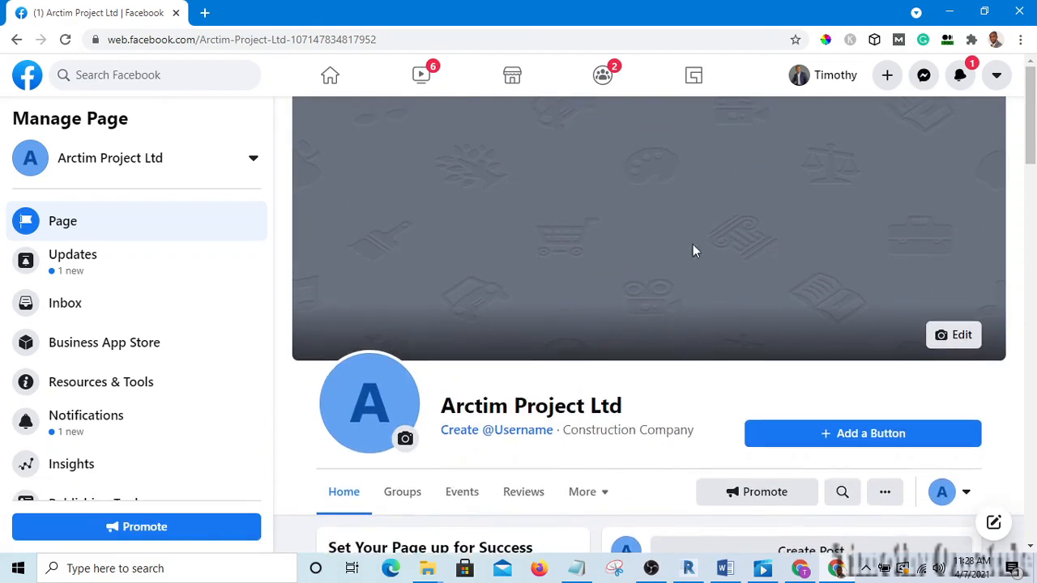
click(958, 334)
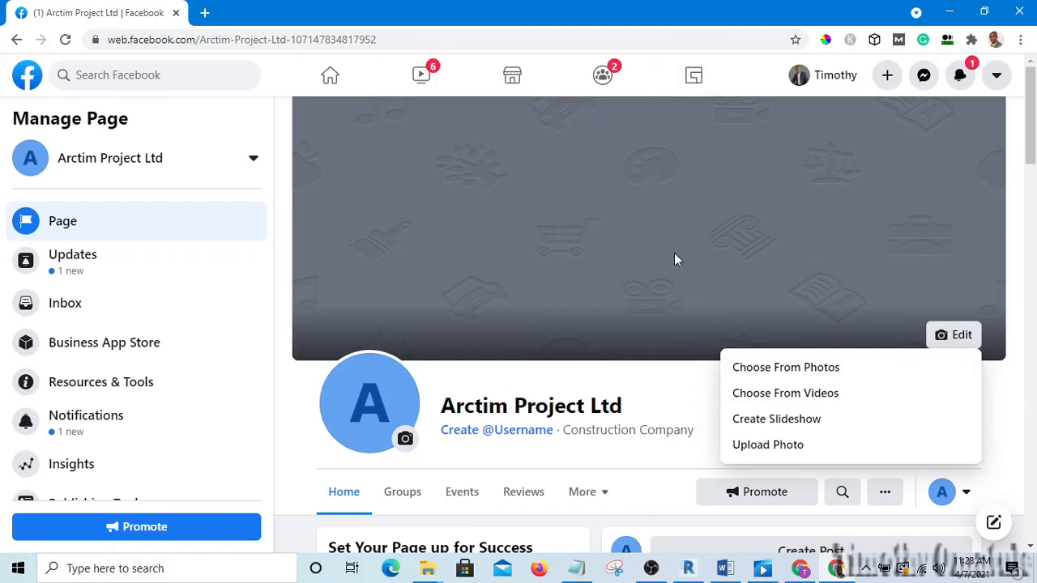
click(760, 306)
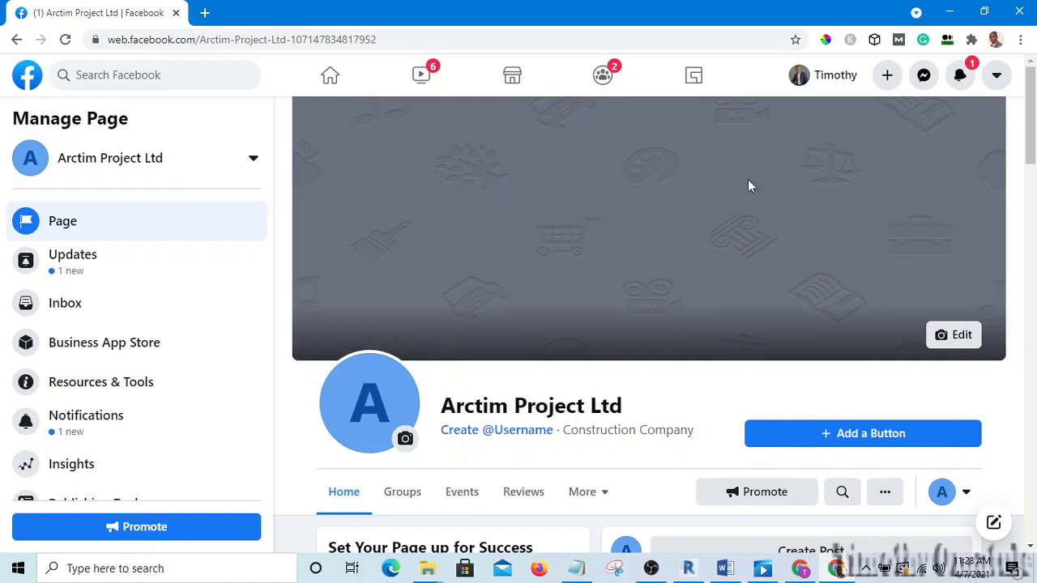
click(405, 439)
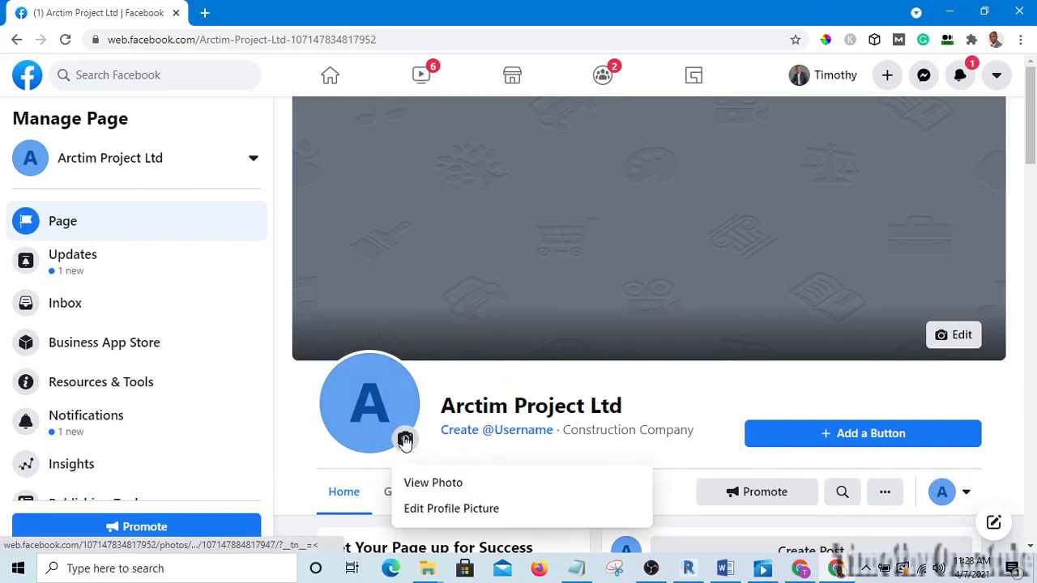
scroll(449, 514, down, 2)
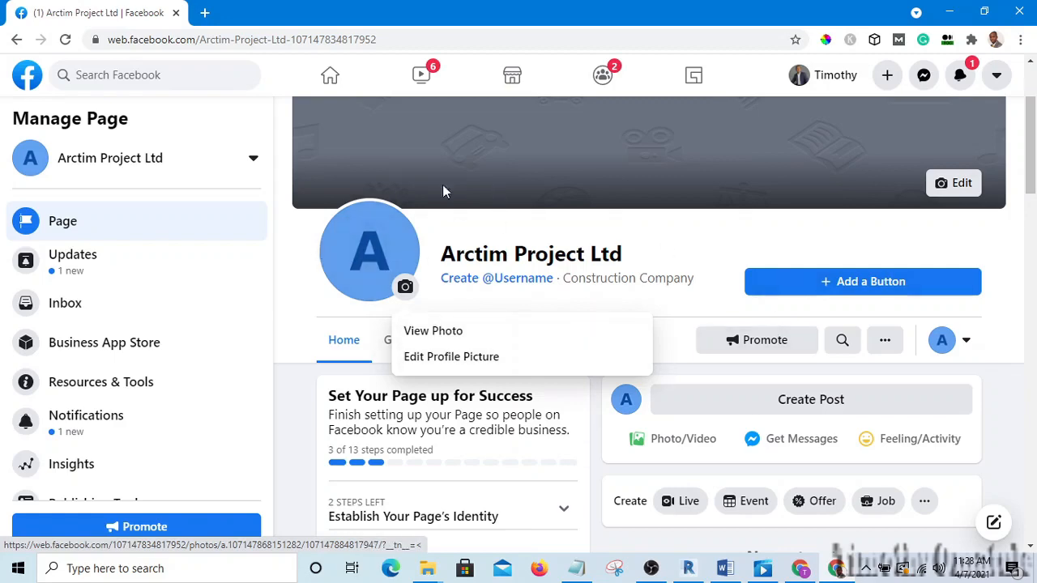
click(750, 230)
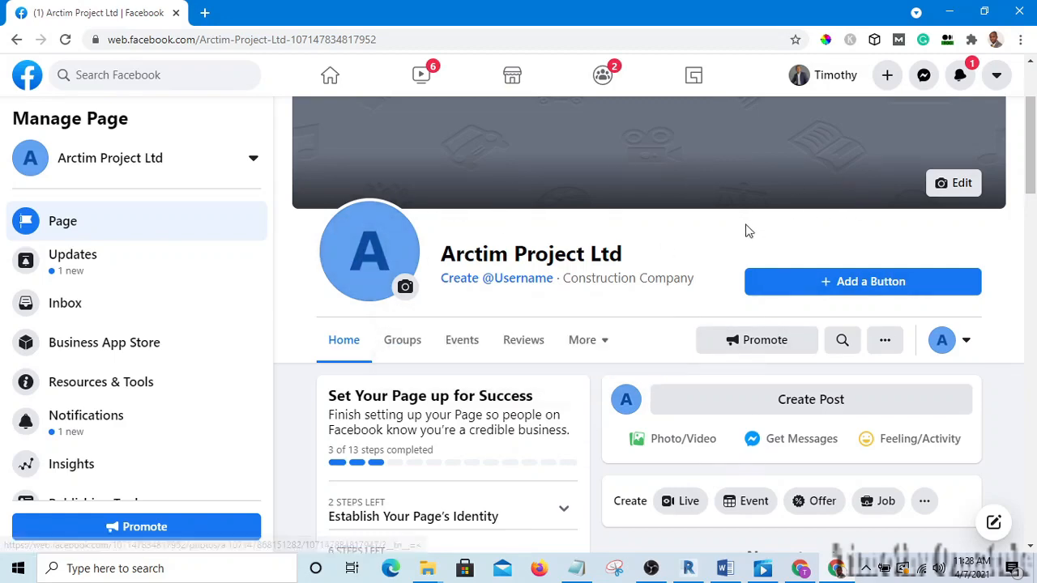
scroll(717, 251, down, 3)
scroll(737, 435, down, 1)
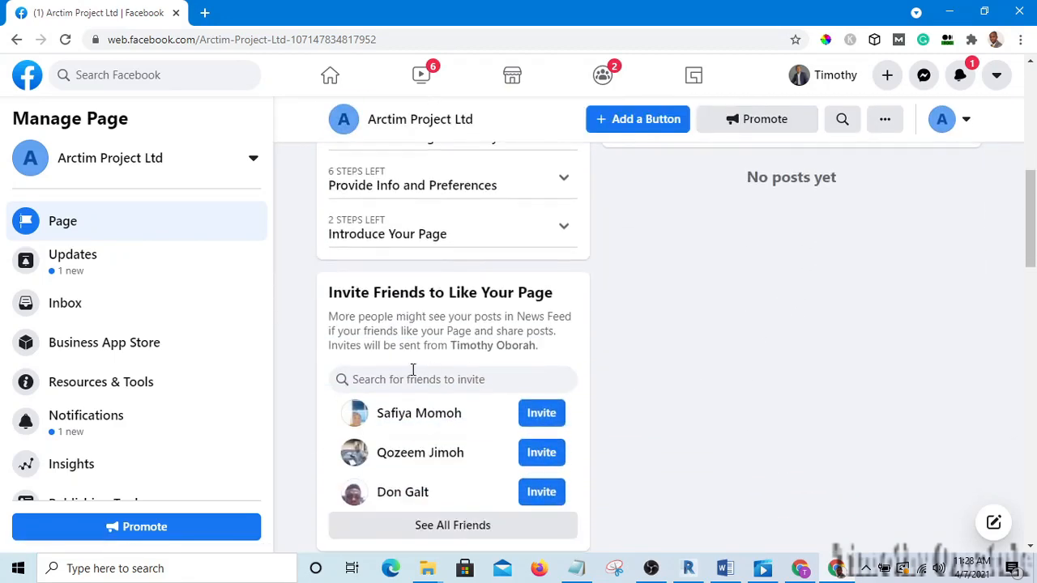
scroll(498, 445, down, 2)
scroll(578, 397, up, 4)
scroll(549, 435, down, 2)
scroll(511, 336, up, 3)
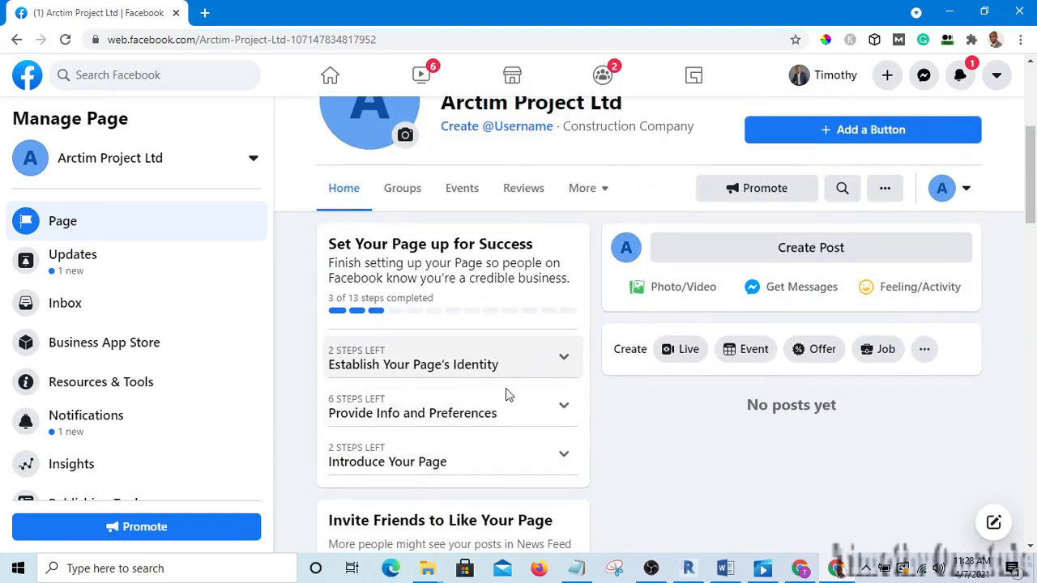
scroll(564, 461, up, 2)
scroll(565, 461, down, 3)
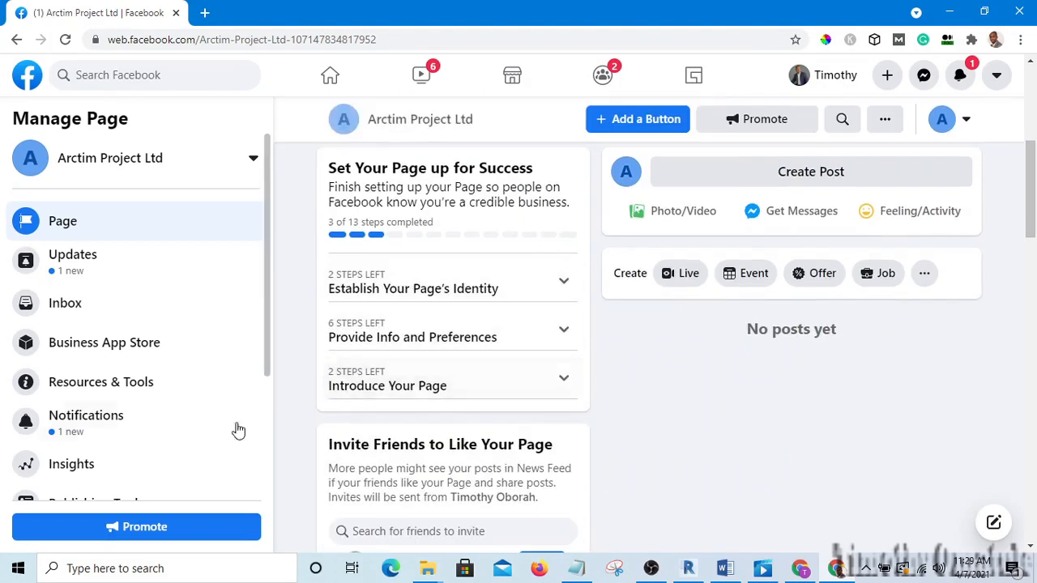
drag(267, 354, 276, 494)
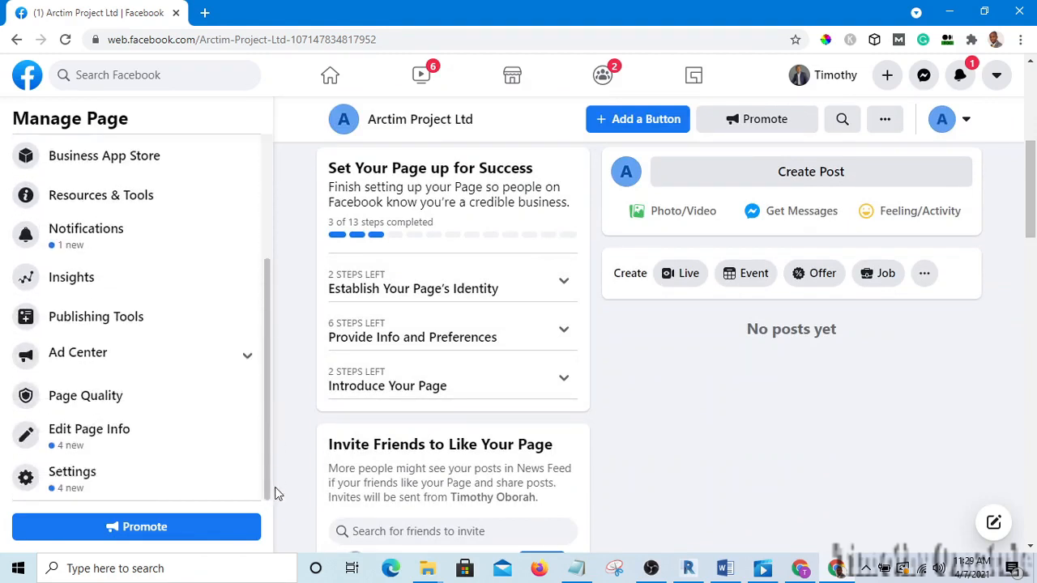
click(84, 435)
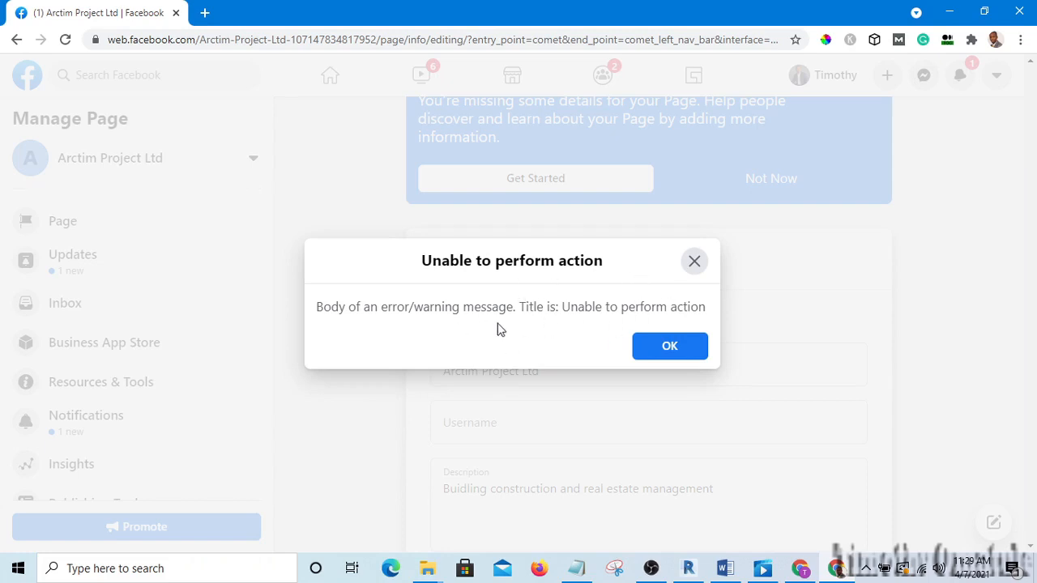
click(667, 349)
scroll(551, 282, up, 1)
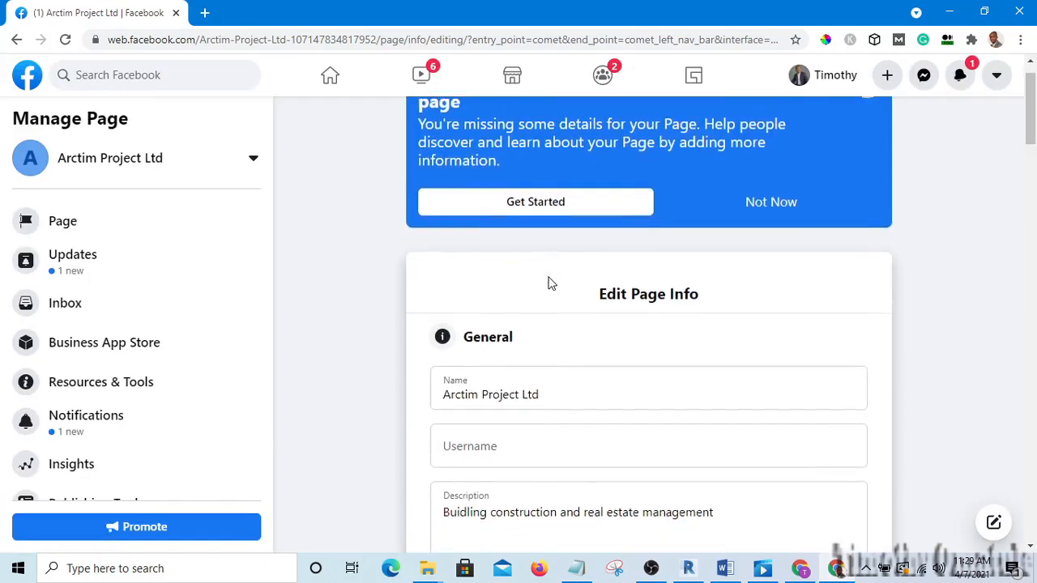
click(869, 131)
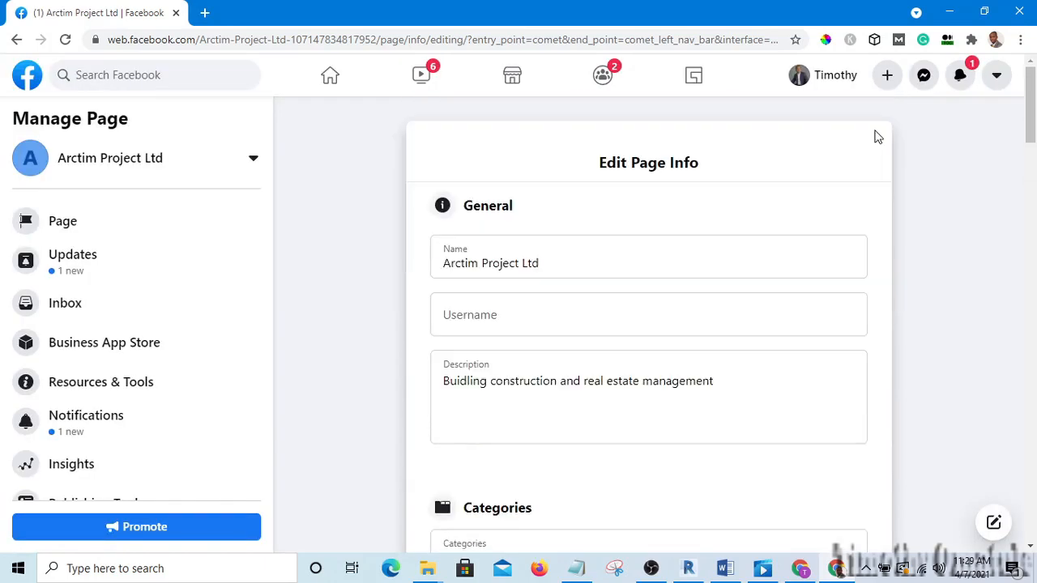
scroll(664, 230, down, 4)
scroll(657, 239, up, 3)
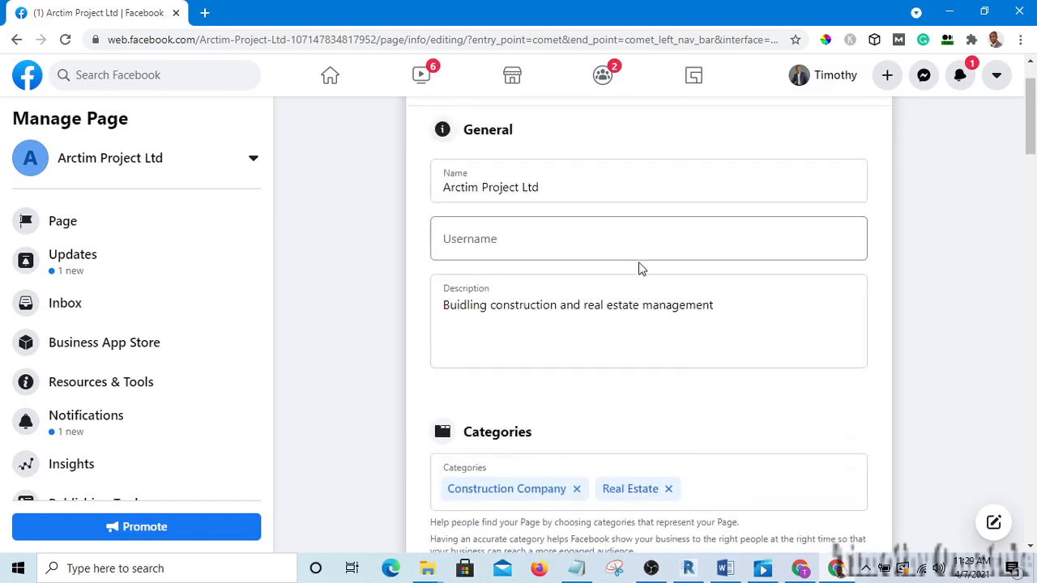
scroll(643, 276, down, 2)
scroll(645, 295, down, 3)
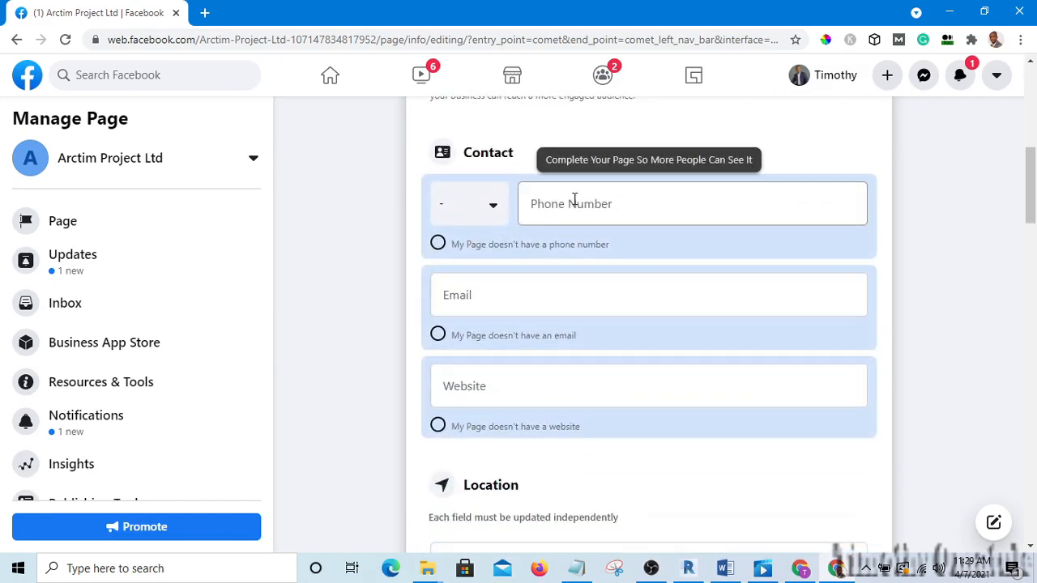
scroll(565, 239, up, 2)
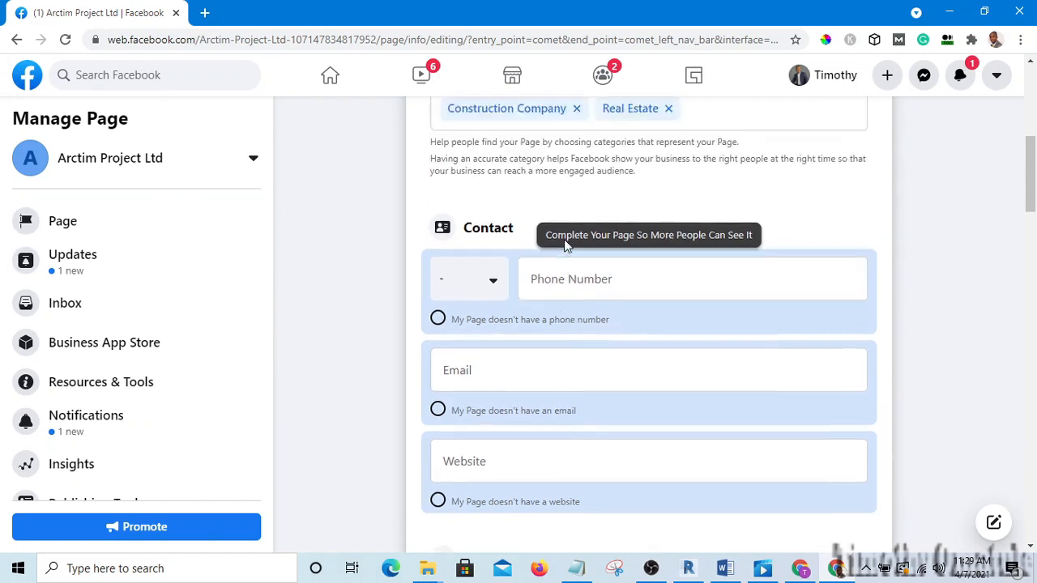
scroll(640, 267, down, 3)
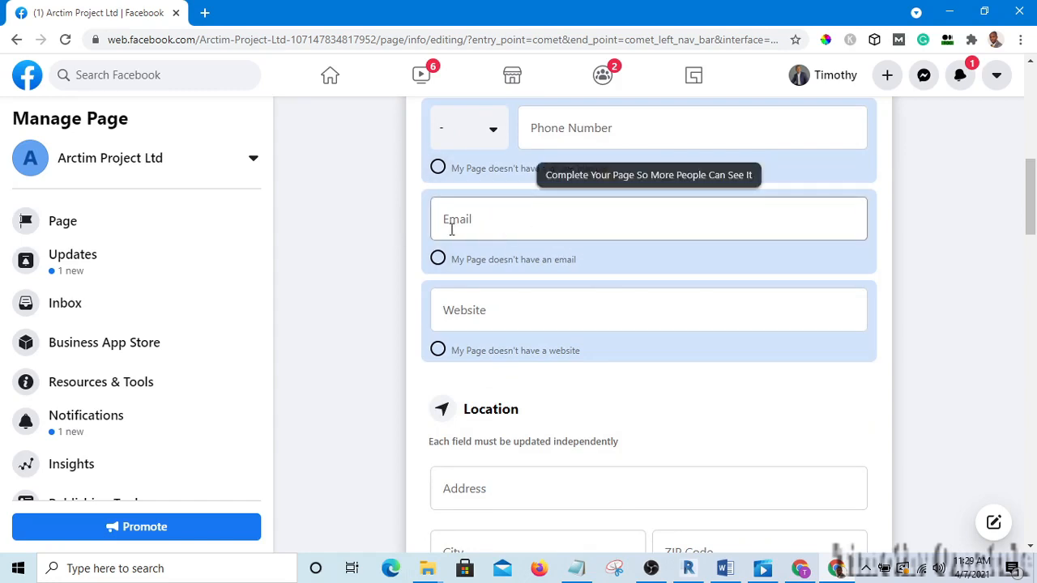
click(495, 310)
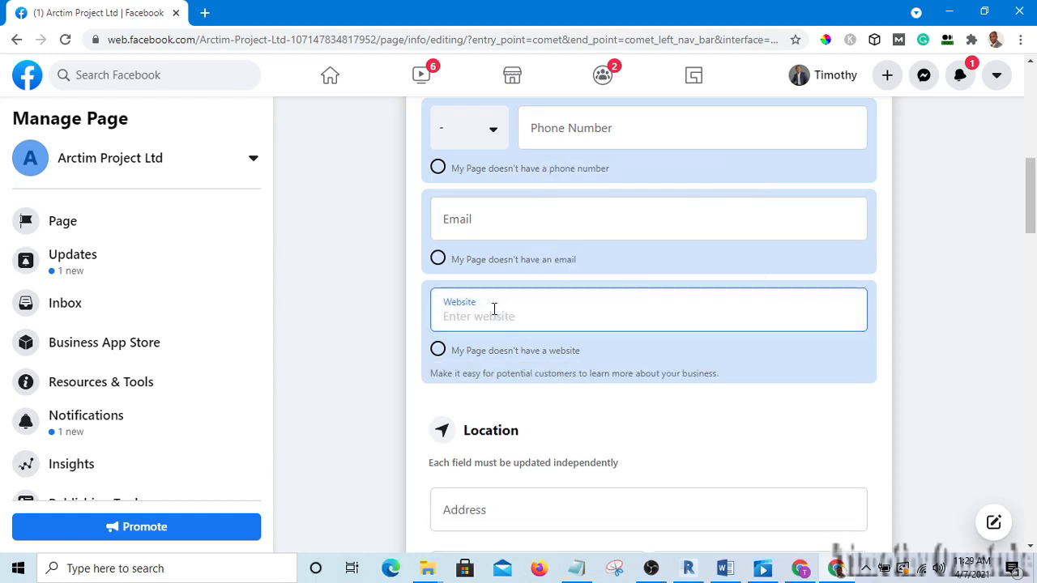
text(arct)
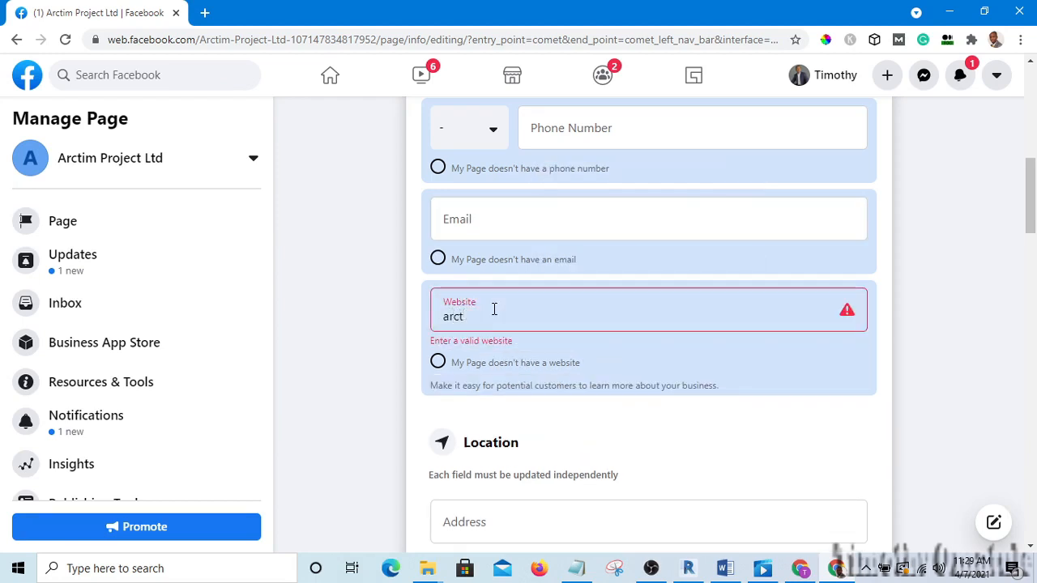
key(BackSpace)
text(www.a)
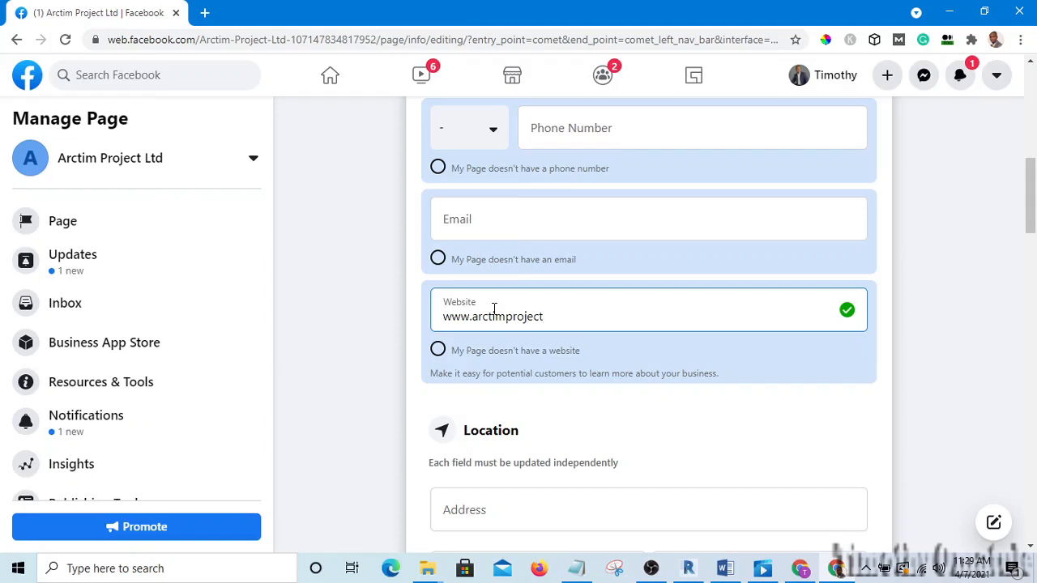
text(.com)
scroll(565, 384, down, 3)
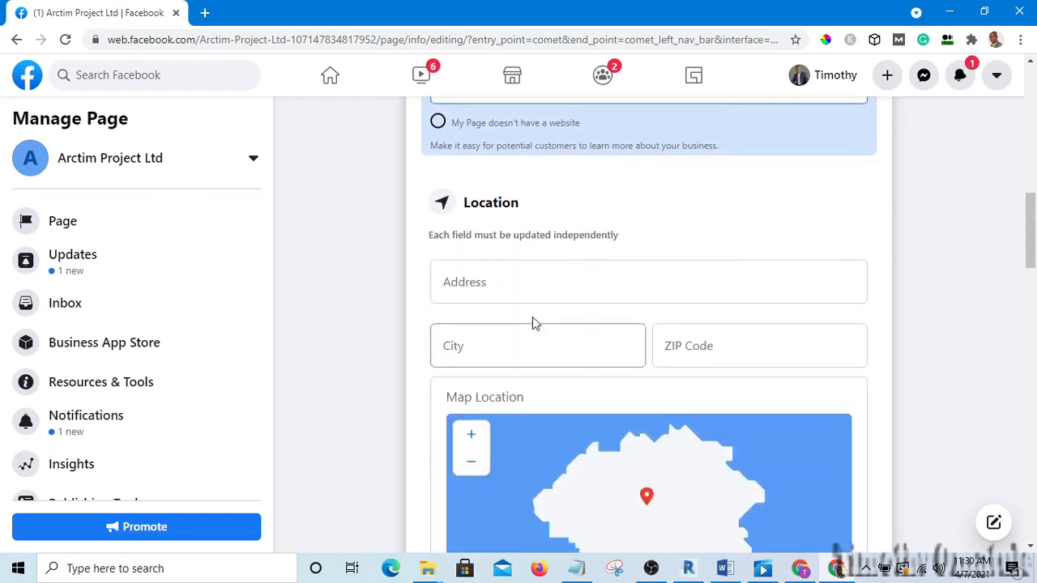
scroll(616, 364, down, 2)
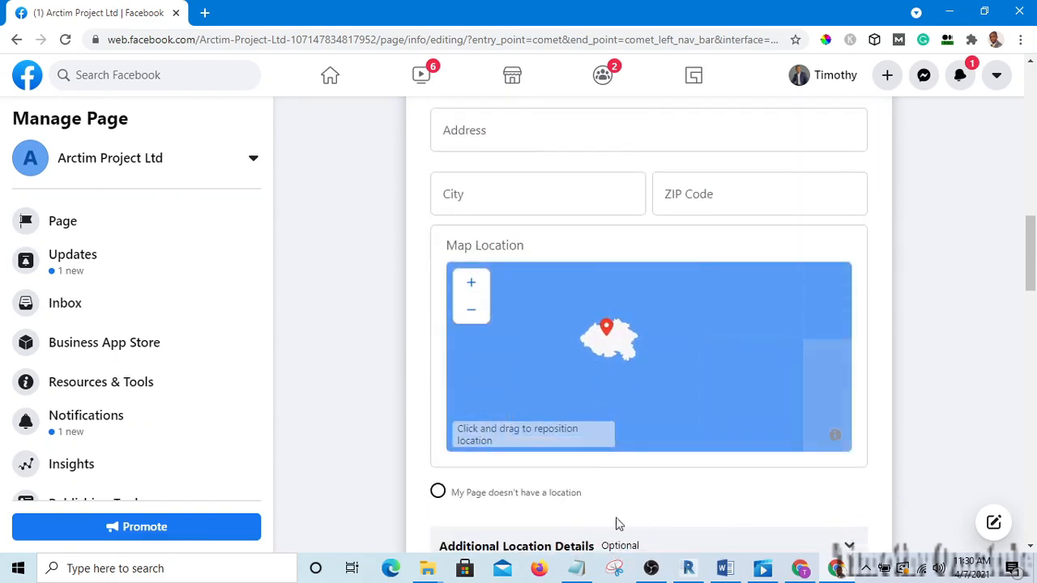
scroll(543, 365, up, 3)
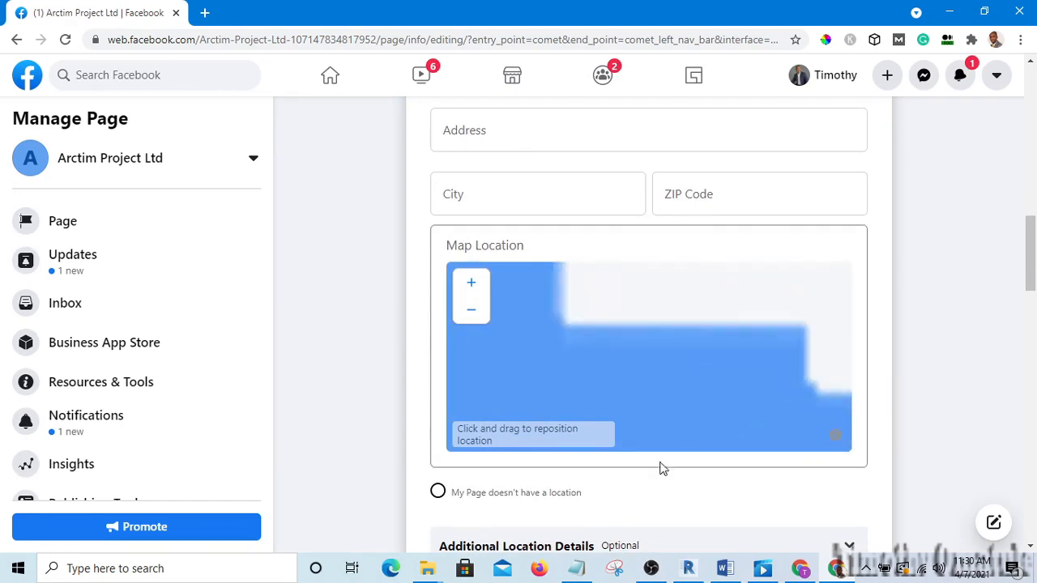
scroll(659, 467, down, 3)
scroll(663, 303, up, 15)
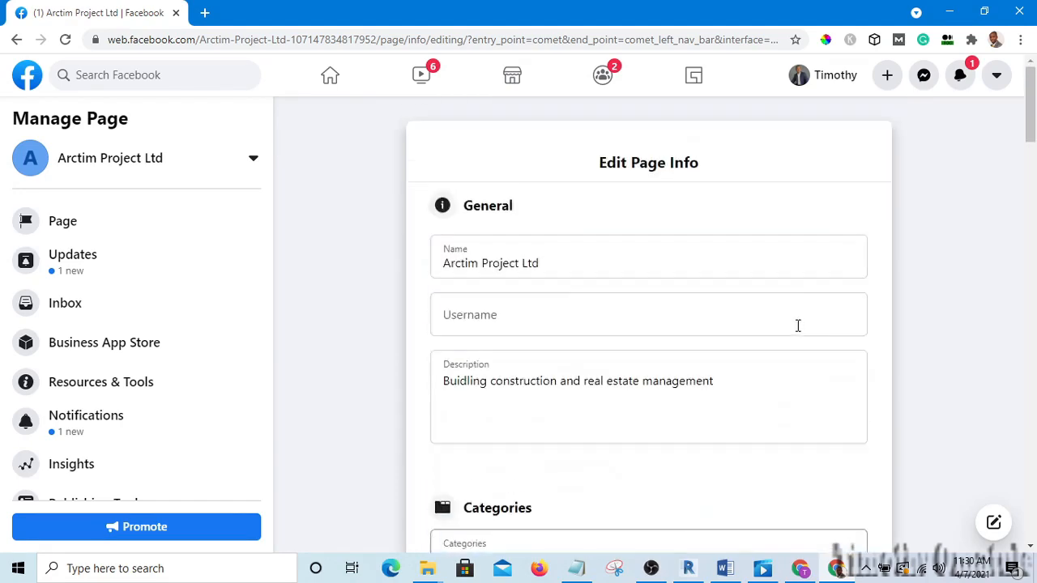
scroll(805, 338, down, 20)
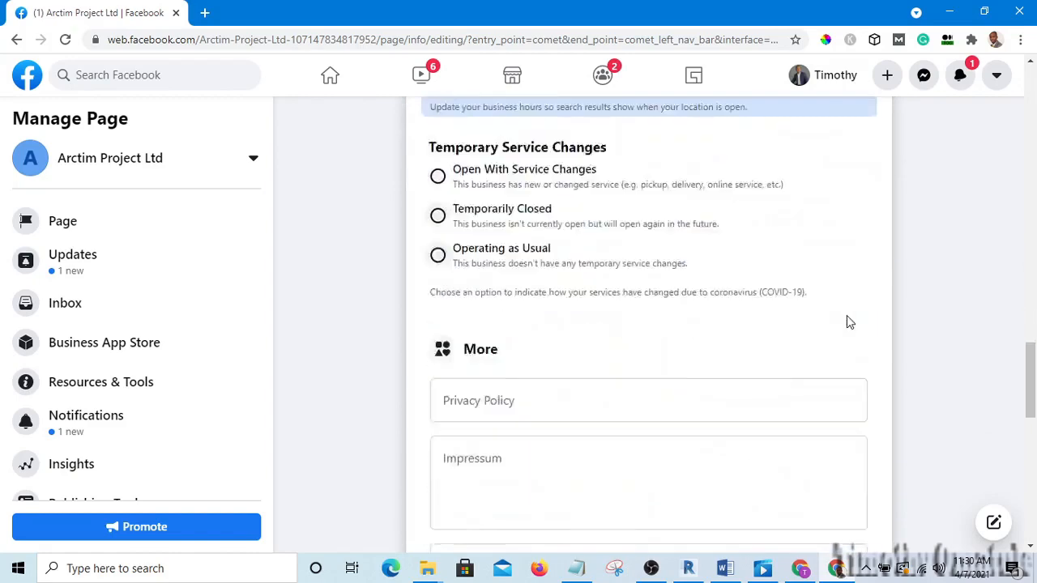
scroll(848, 317, down, 5)
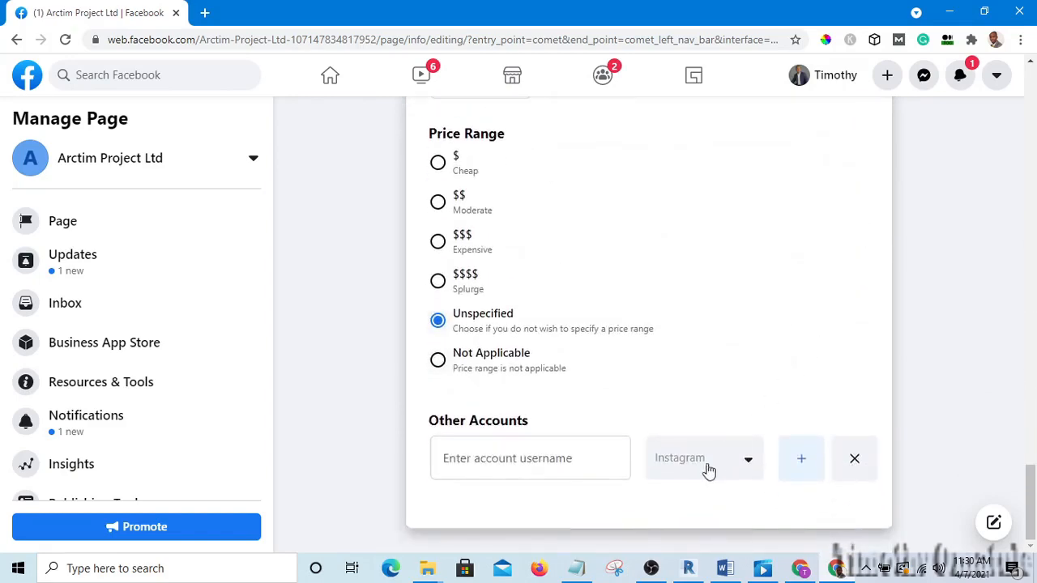
scroll(502, 401, up, 1)
scroll(527, 438, down, 1)
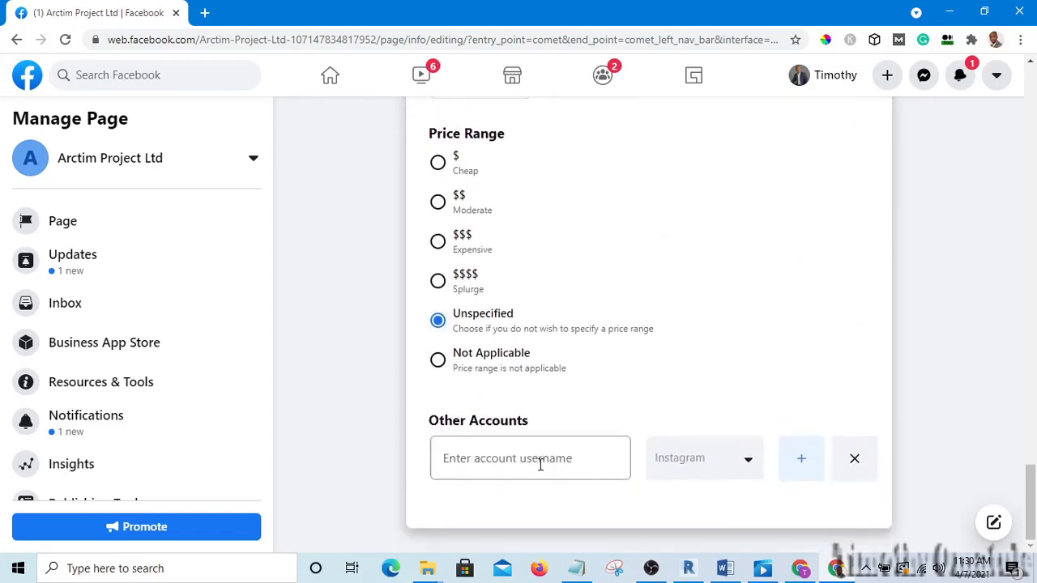
scroll(533, 460, up, 20)
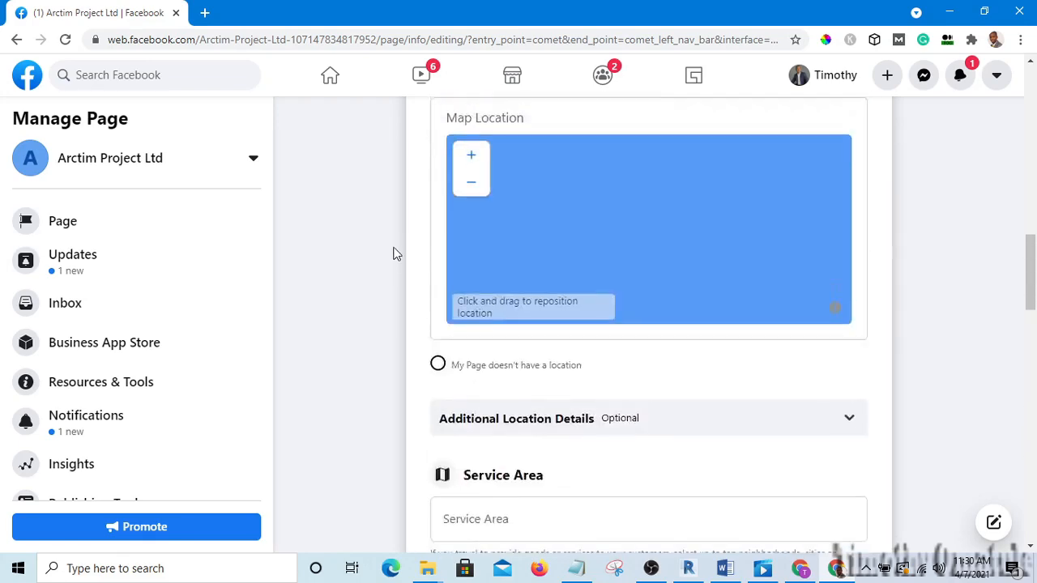
scroll(355, 198, up, 8)
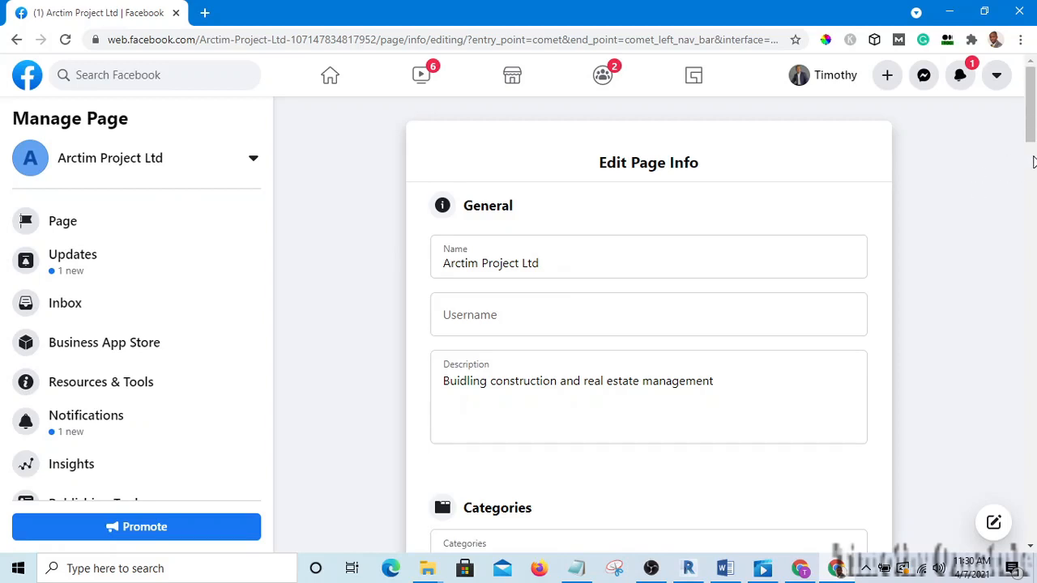
drag(1029, 117, 1029, 96)
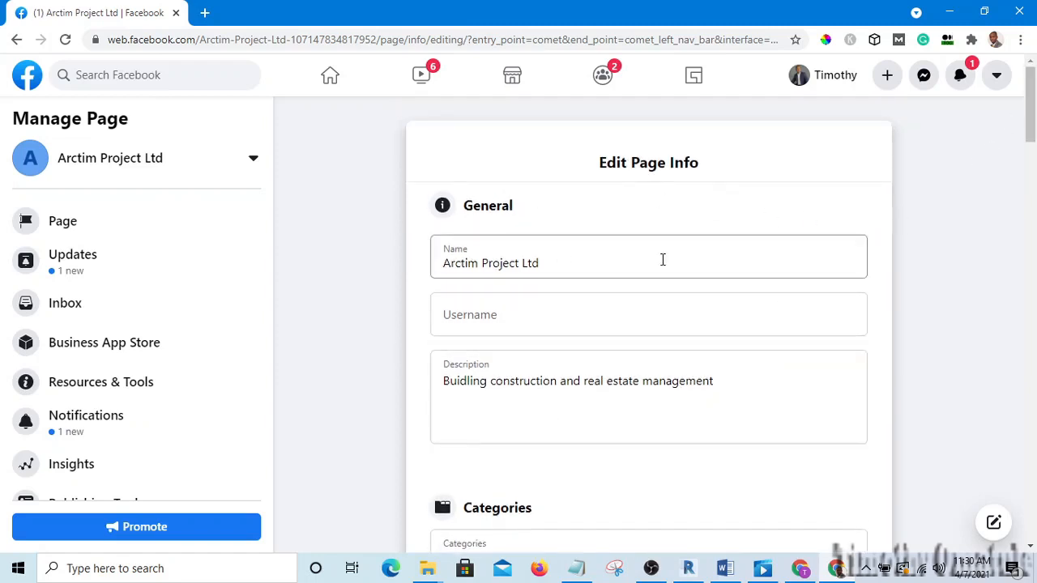
scroll(746, 329, down, 2)
scroll(747, 331, up, 2)
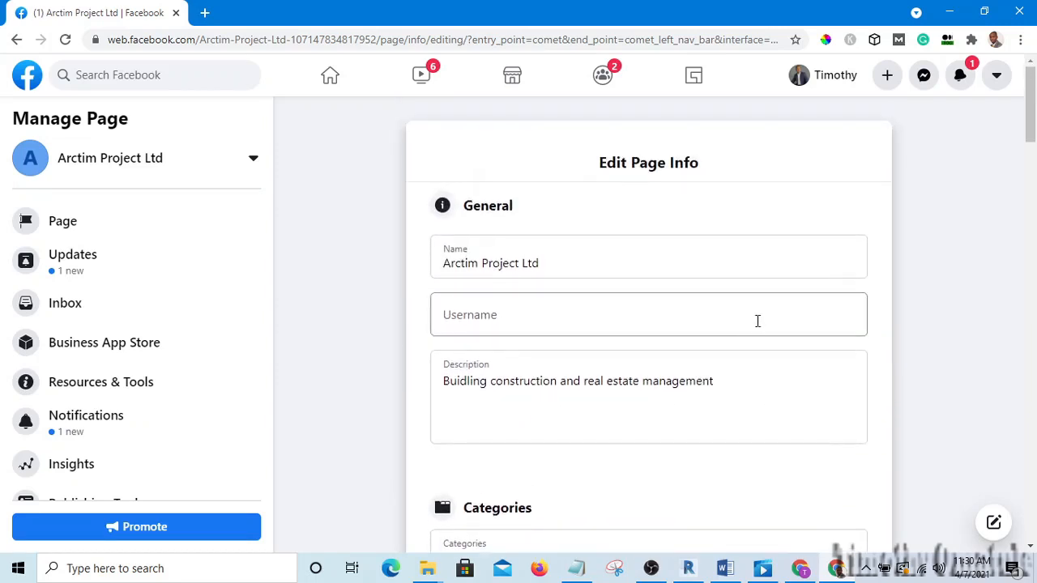
scroll(384, 266, down, 20)
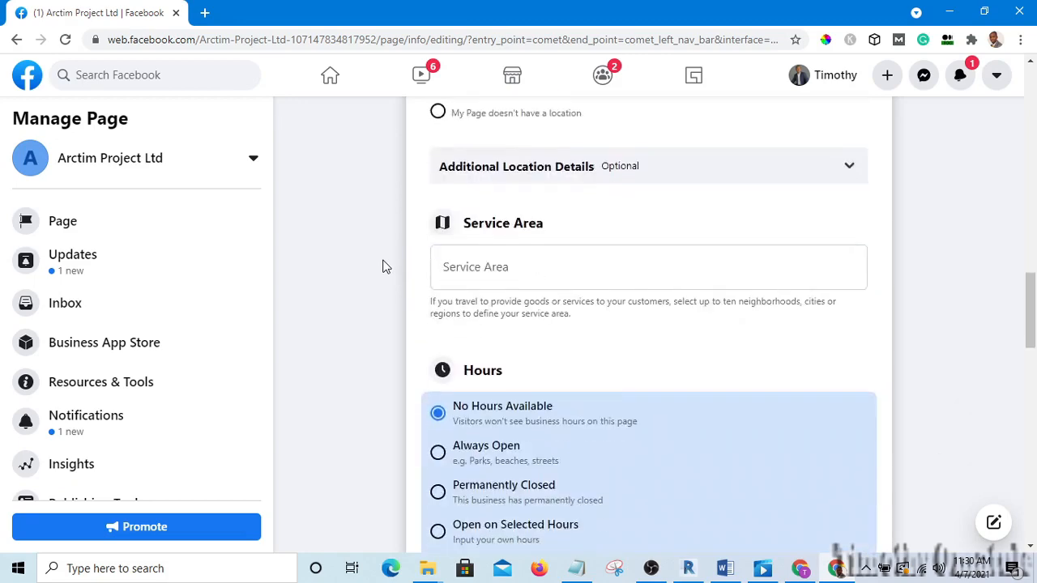
scroll(384, 266, down, 5)
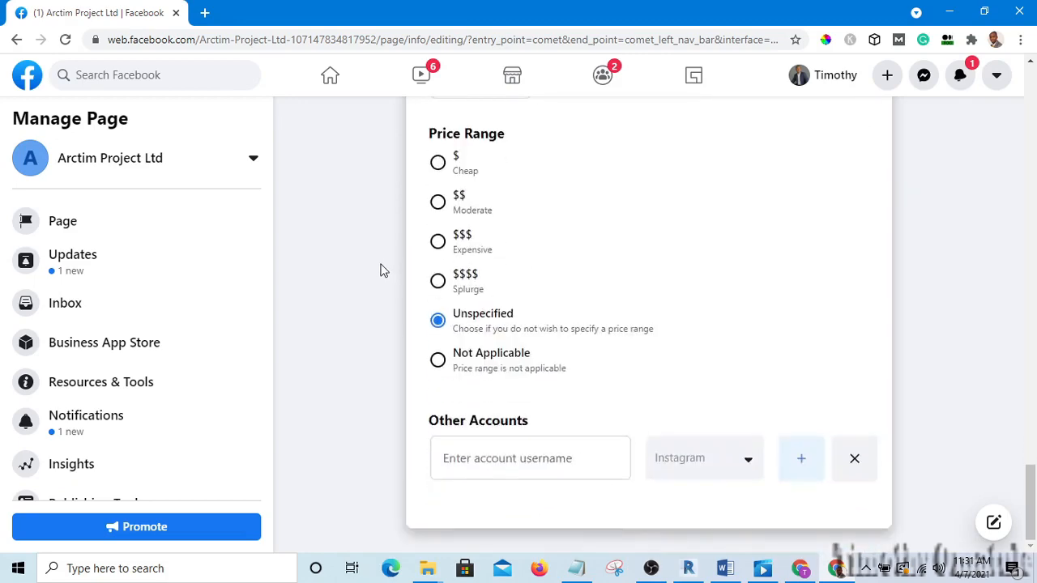
scroll(377, 267, up, 20)
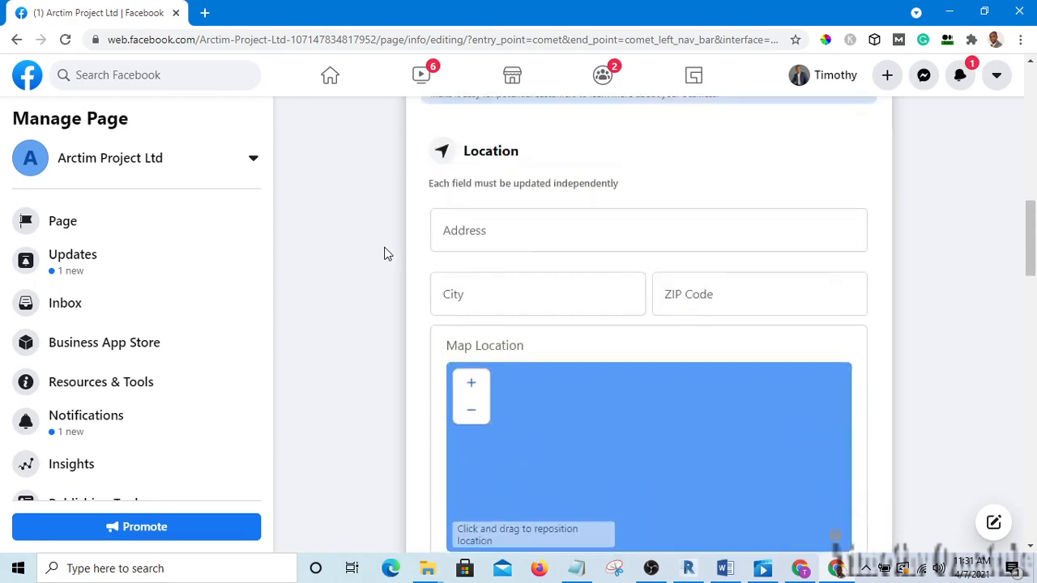
scroll(384, 251, up, 4)
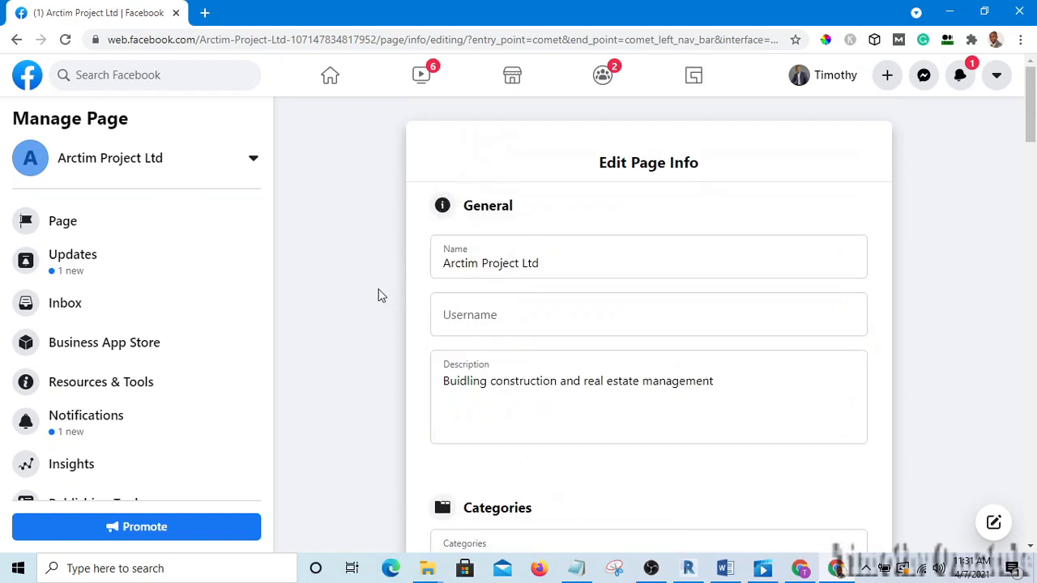